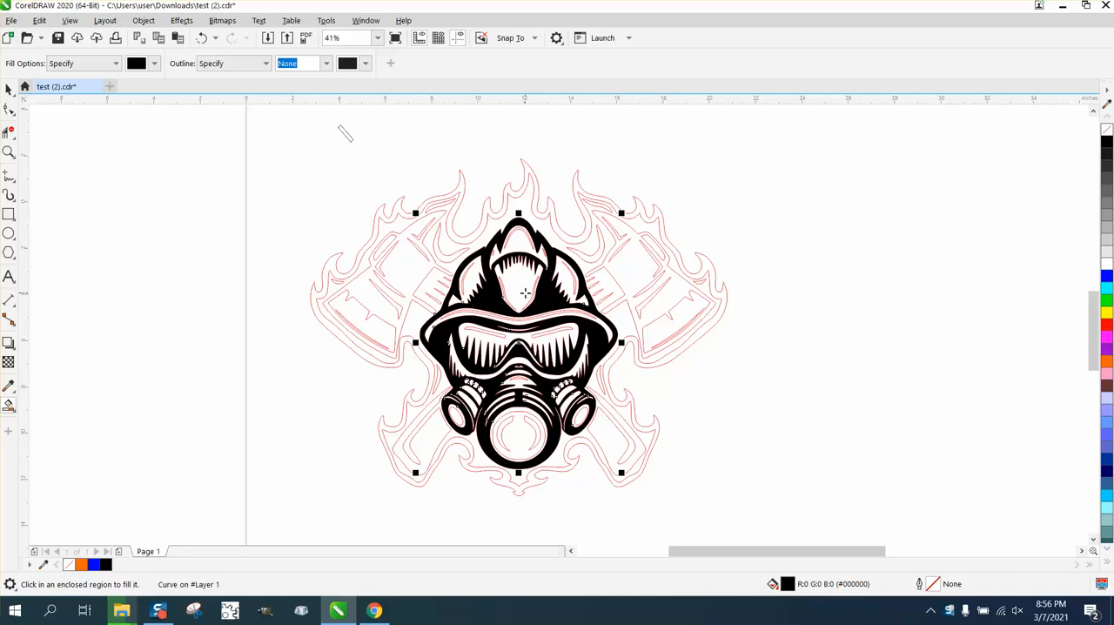
# - Undo the black fill on the firefighter mask and deselect the artwork
pyautogui.click(201, 37)
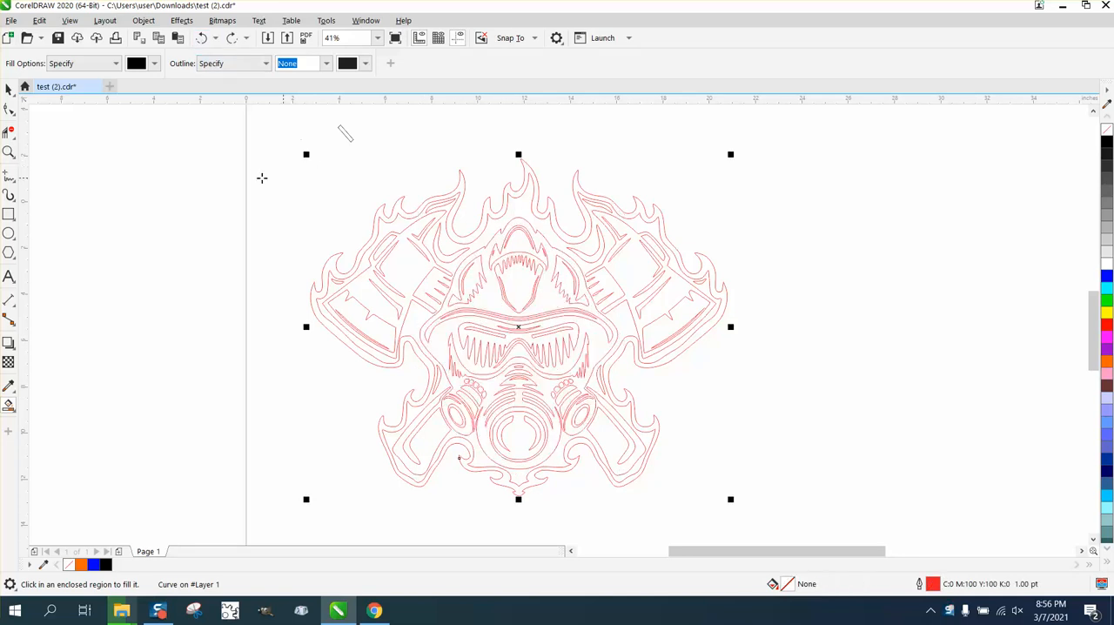
pyautogui.click(9, 88)
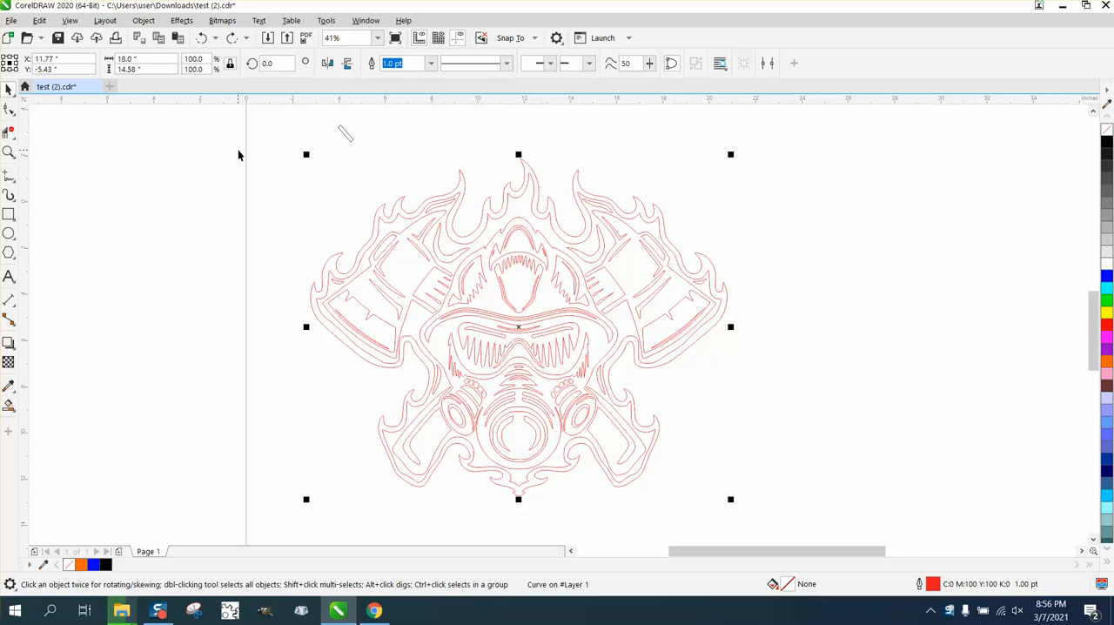
pyautogui.click(357, 145)
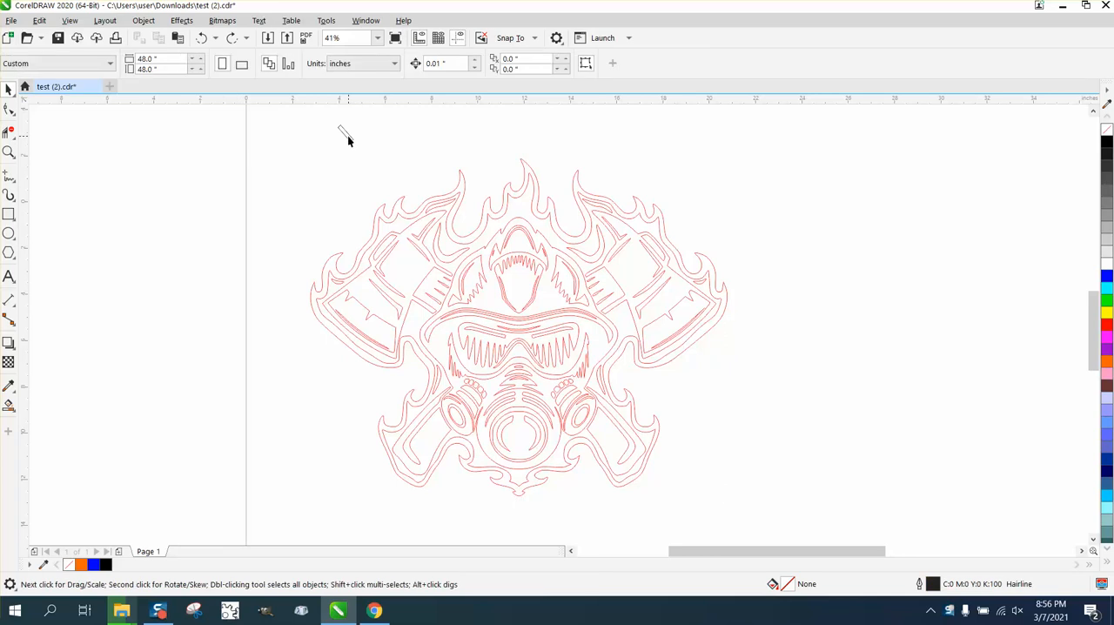
# - Set the outline width of the red firefighter artwork to Hairline
pyautogui.click(442, 200)
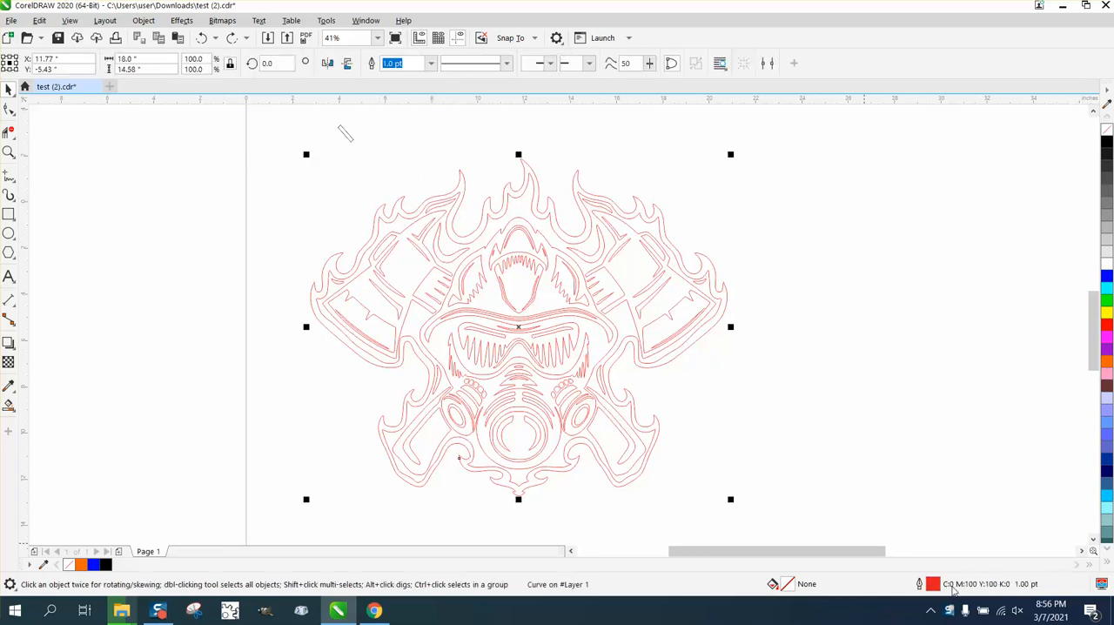
pyautogui.doubleClick(934, 584)
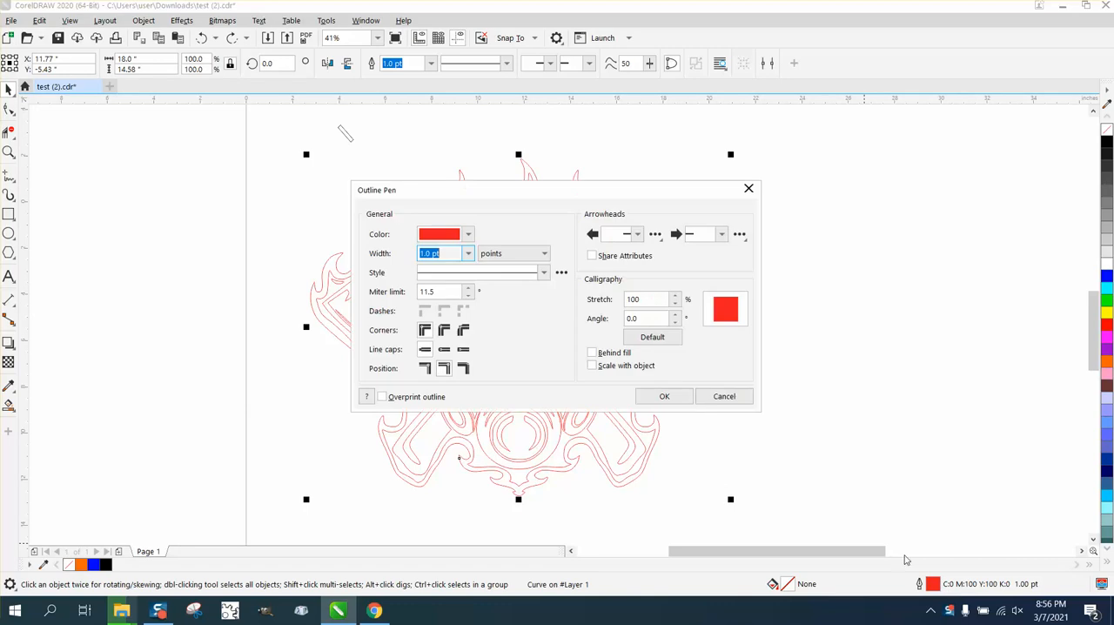
pyautogui.click(468, 253)
pyautogui.click(445, 278)
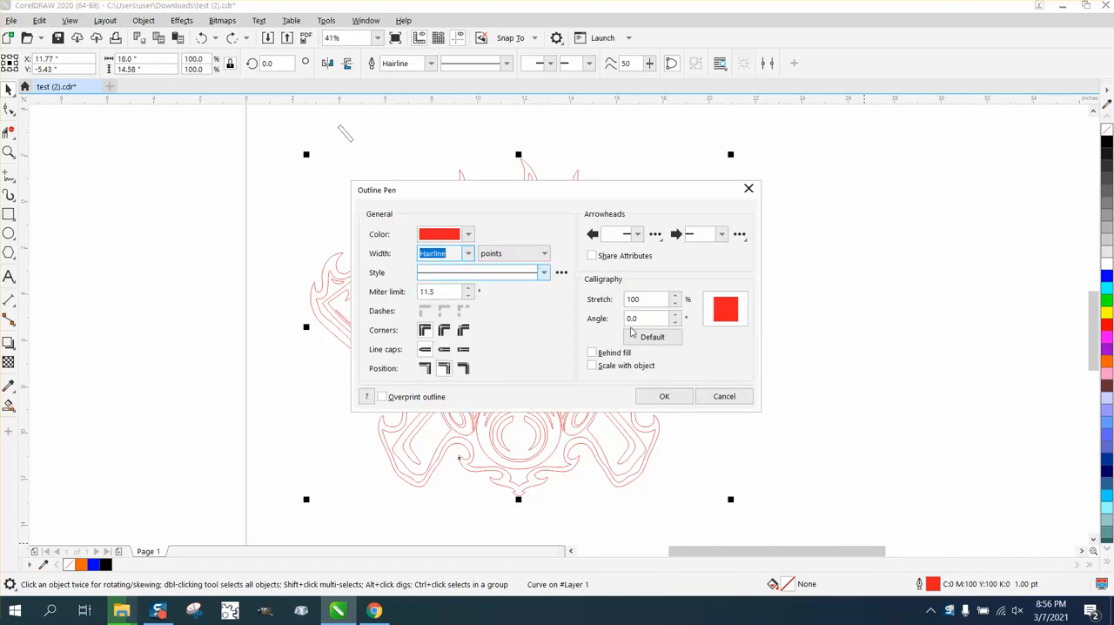
pyautogui.click(668, 396)
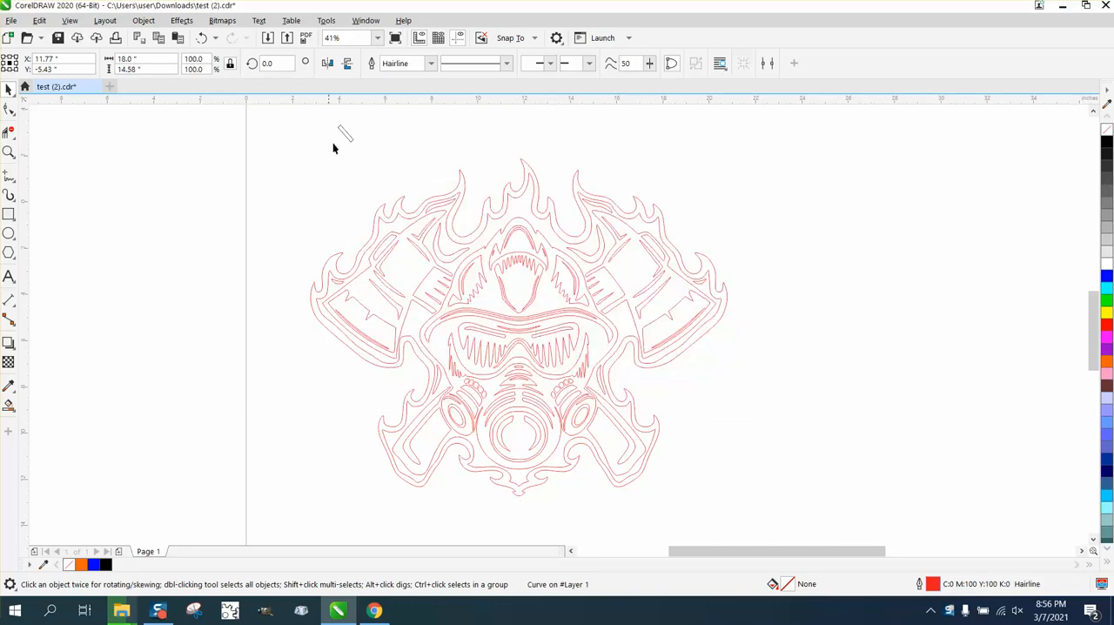
# - Place the small slanted rectangle across the line at the helmet's upper left, with a horizontally mirrored copy across the matching line on the right
pyautogui.moveTo(345, 133); pyautogui.dragTo(495, 237)
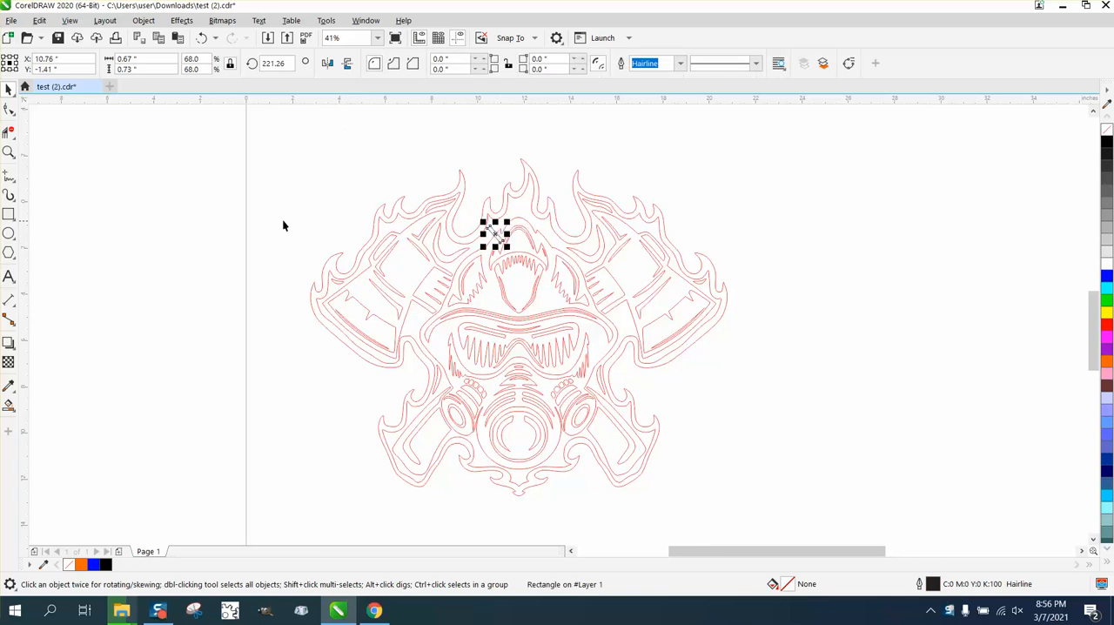
pyautogui.click(9, 152)
pyautogui.moveTo(447, 201); pyautogui.dragTo(753, 354)
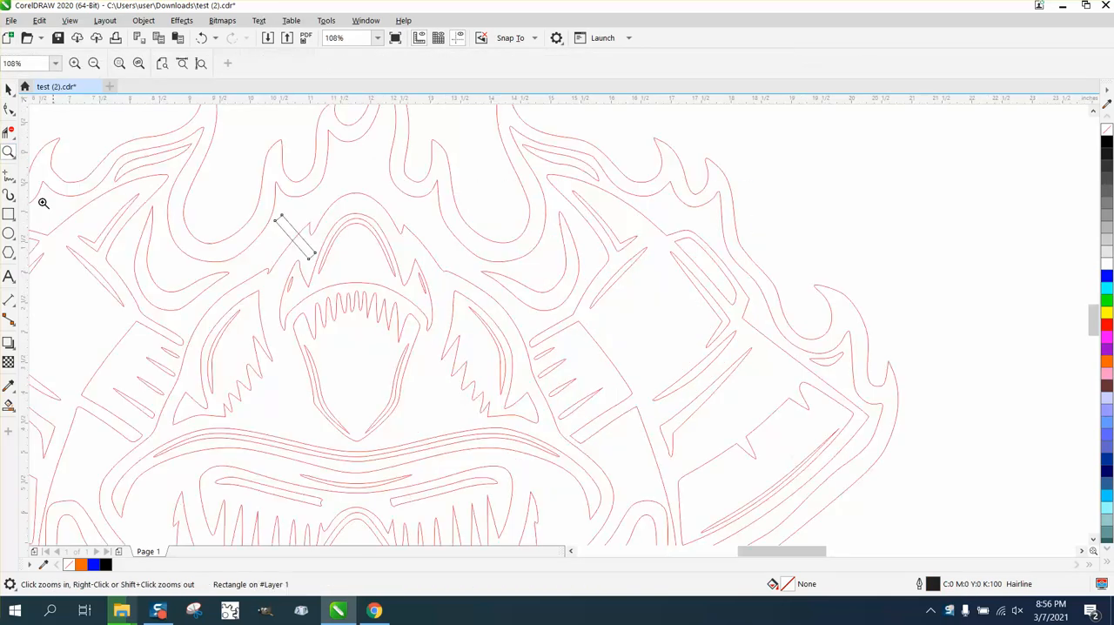
pyautogui.click(9, 88)
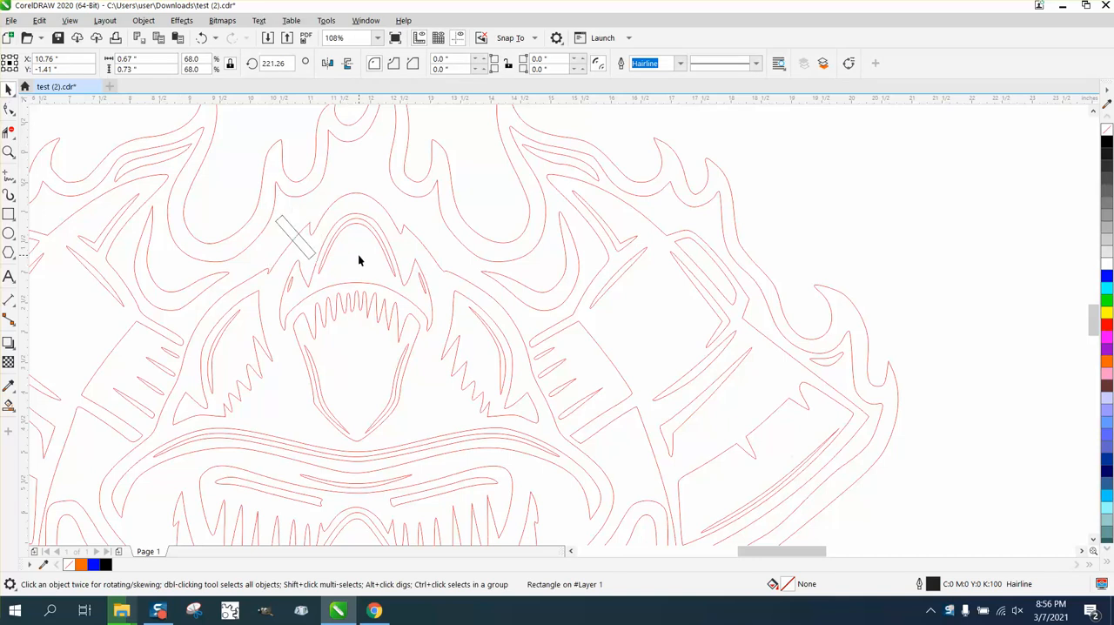
pyautogui.click(327, 63)
pyautogui.moveTo(296, 242); pyautogui.dragTo(417, 242)
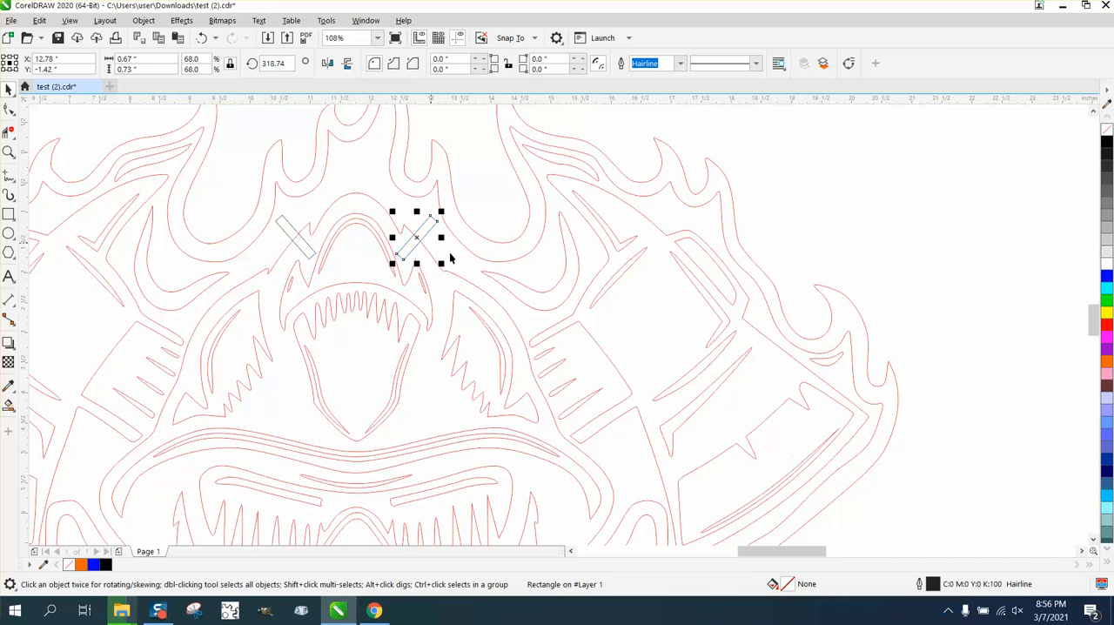
# - Cut away the red line segments inside both slanted rectangles with Virtual Segment Delete, and delete the two rectangles
pyautogui.click(9, 131)
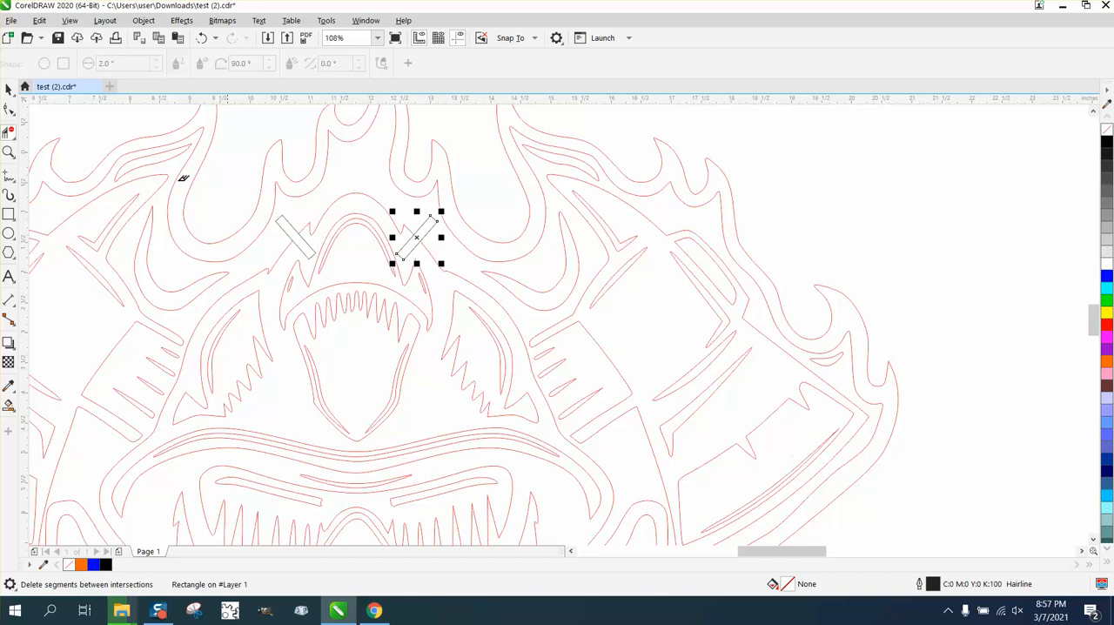
pyautogui.click(8, 89)
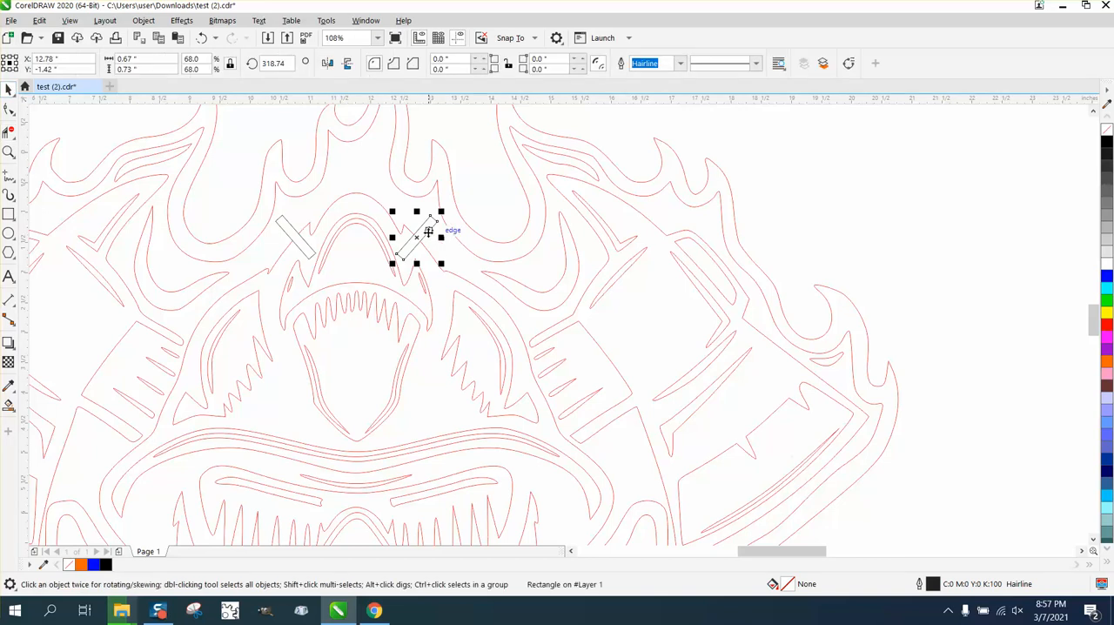
pyautogui.press('Delete')
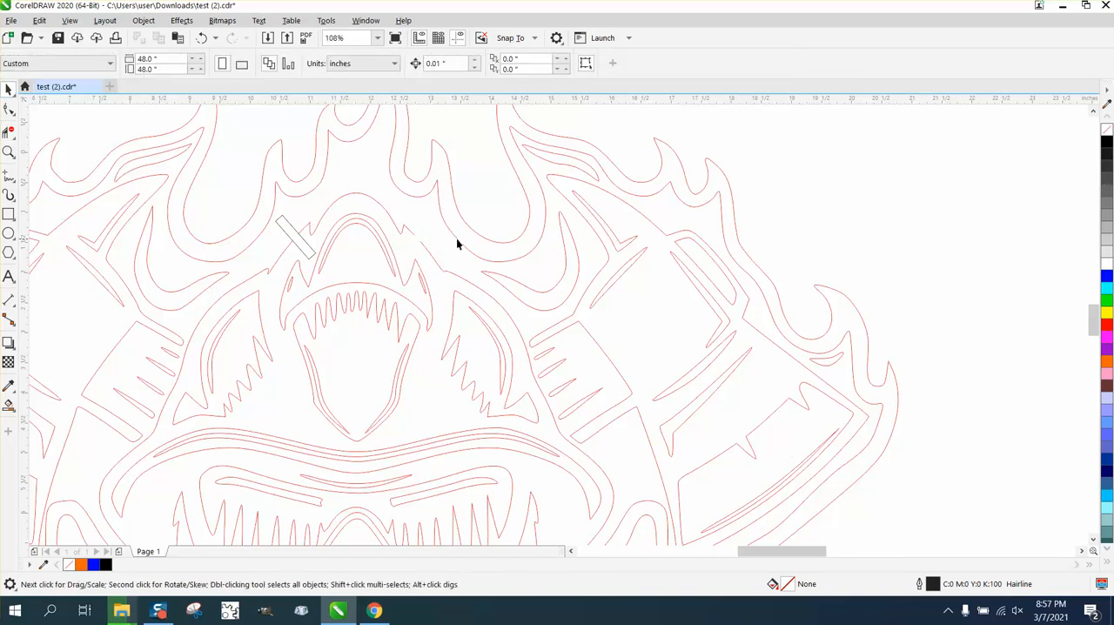
pyautogui.click(290, 222)
pyautogui.click(290, 227)
pyautogui.press('Delete')
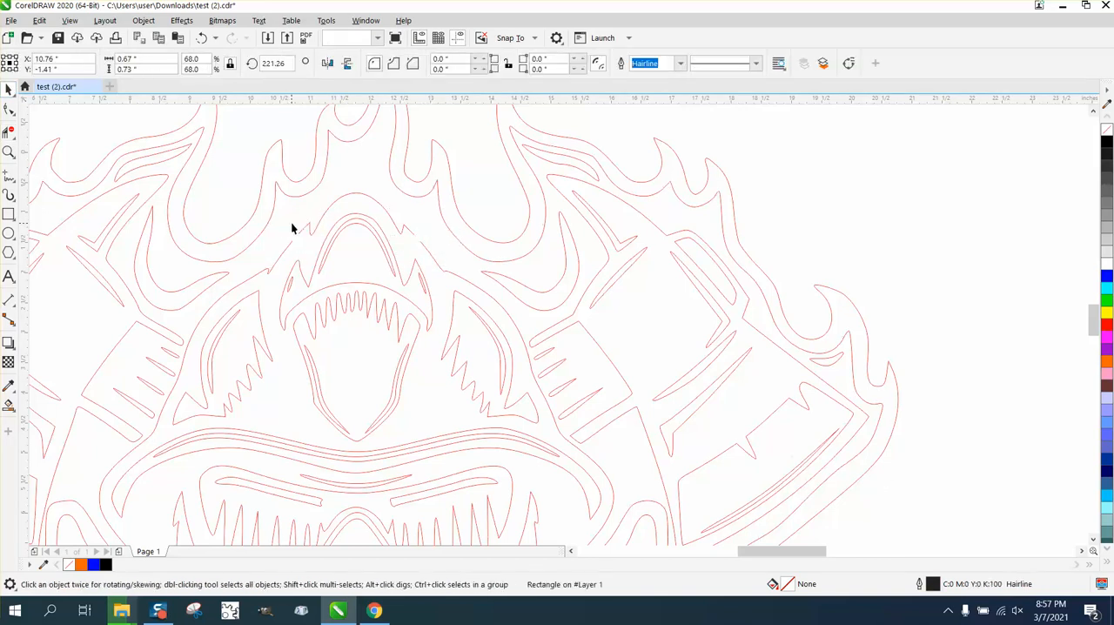
# - Fill the enclosed area around the helmet and mask with black and no outline using Smart Fill
pyautogui.scroll(-4, 291, 228)
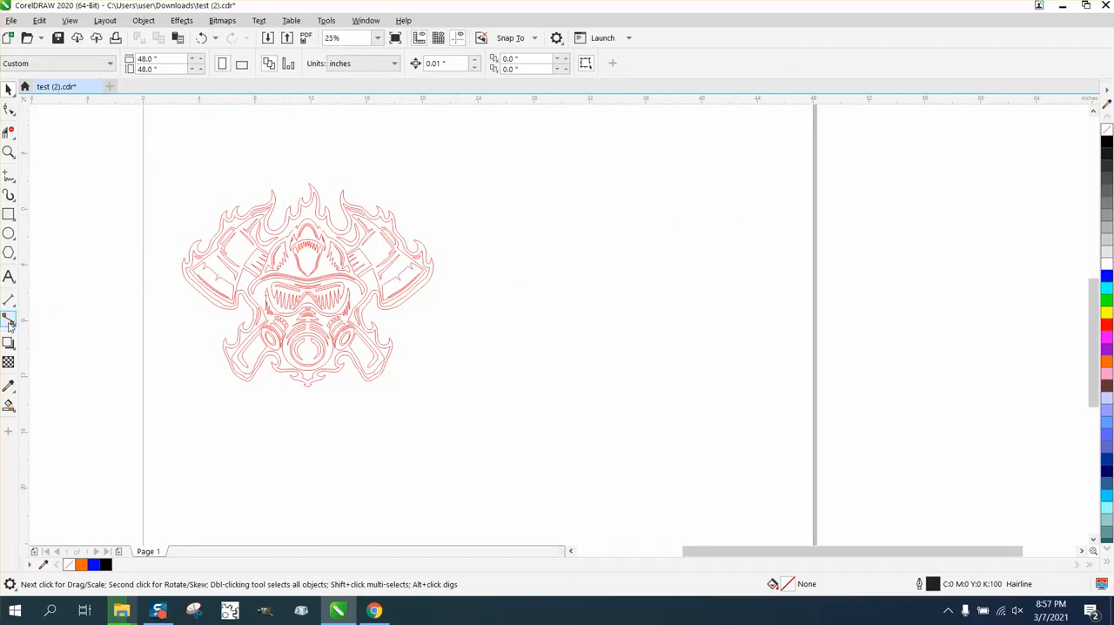
pyautogui.press('z')
pyautogui.moveTo(162, 218); pyautogui.dragTo(494, 409)
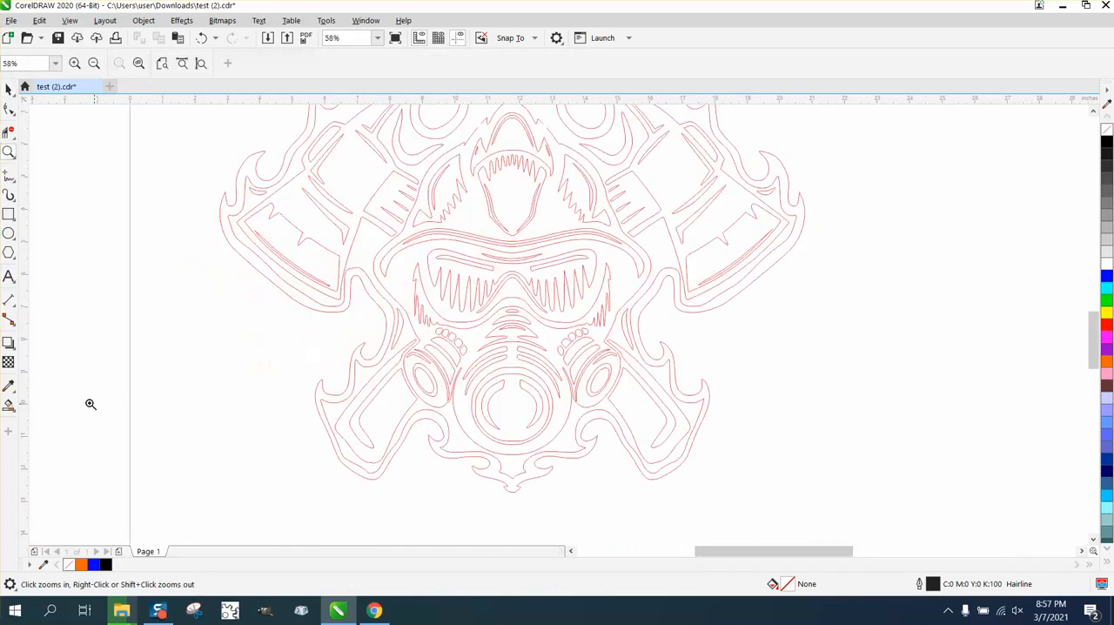
pyautogui.click(9, 404)
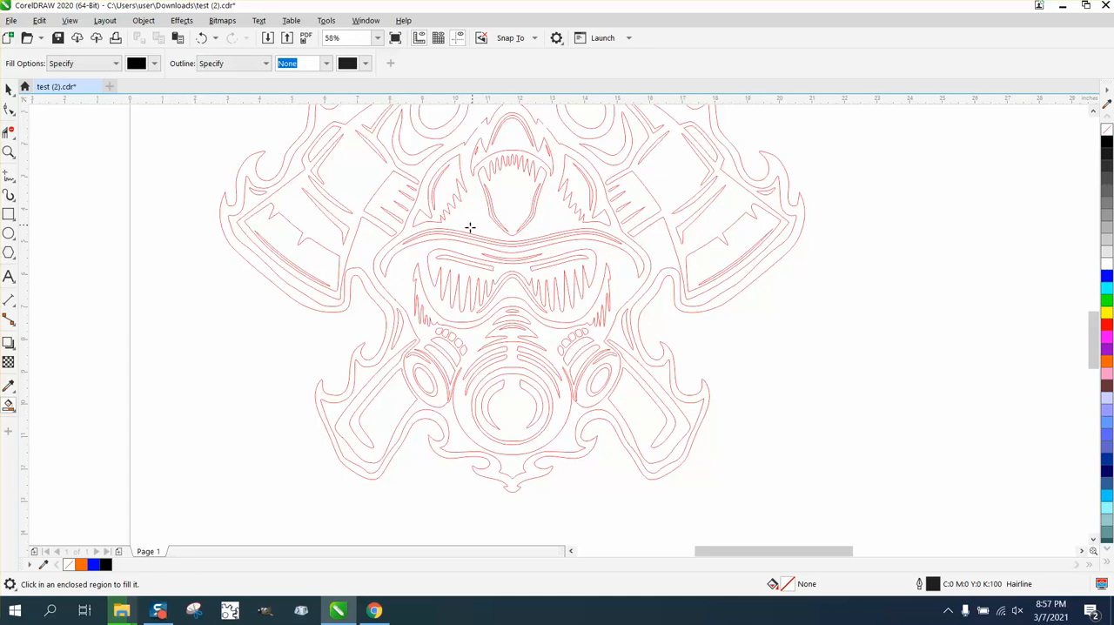
pyautogui.click(403, 259)
pyautogui.scroll(-3, 244, 311)
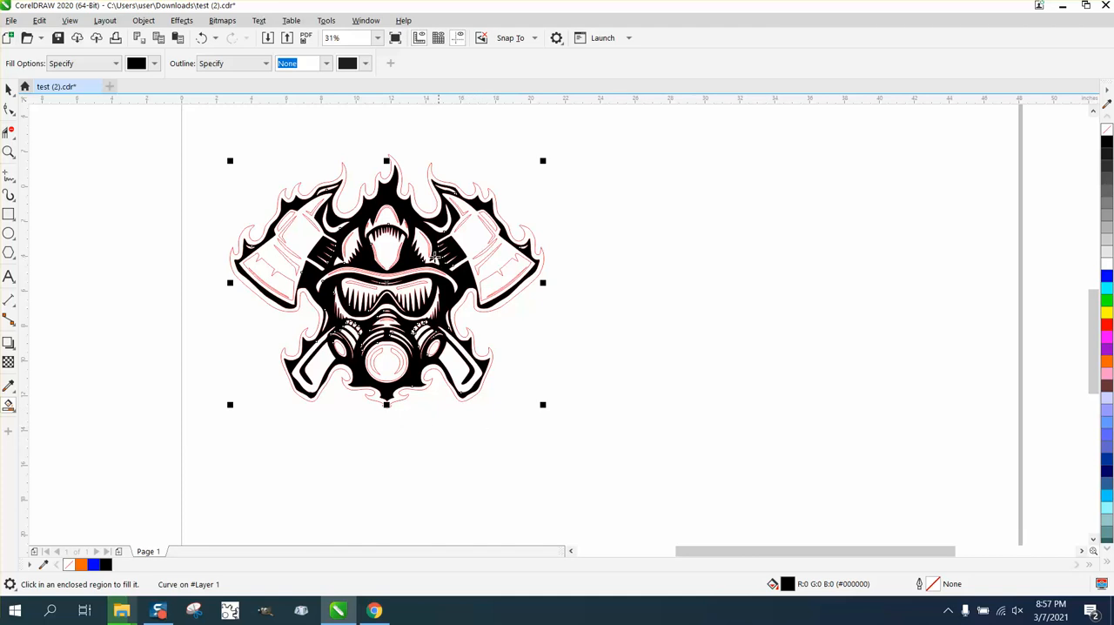
pyautogui.click(9, 89)
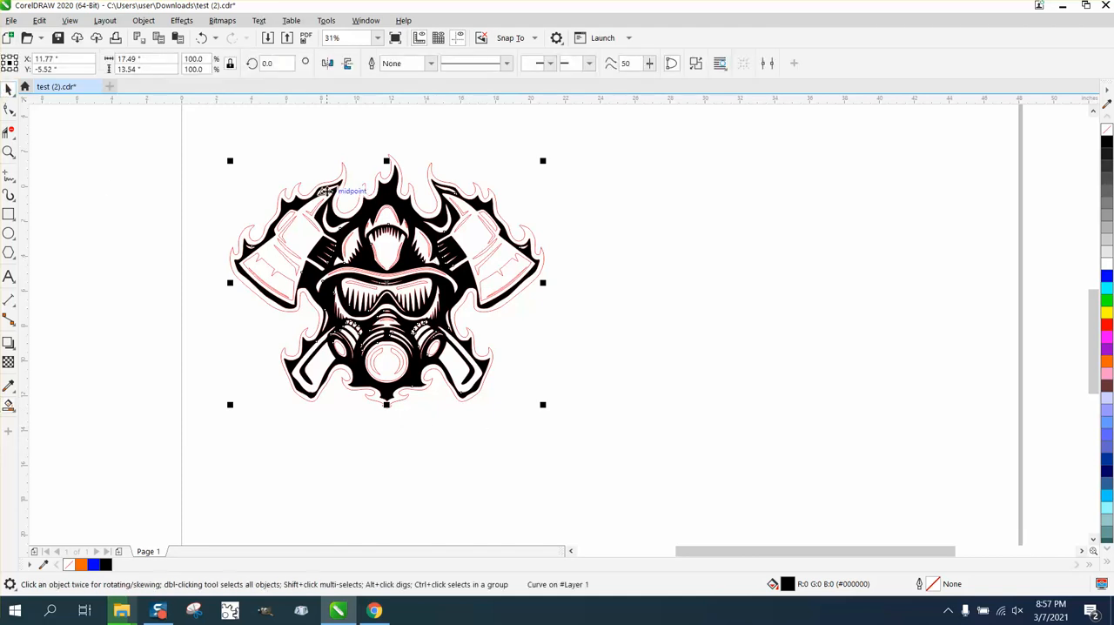
pyautogui.click(396, 166)
pyautogui.moveTo(394, 162); pyautogui.dragTo(397, 163)
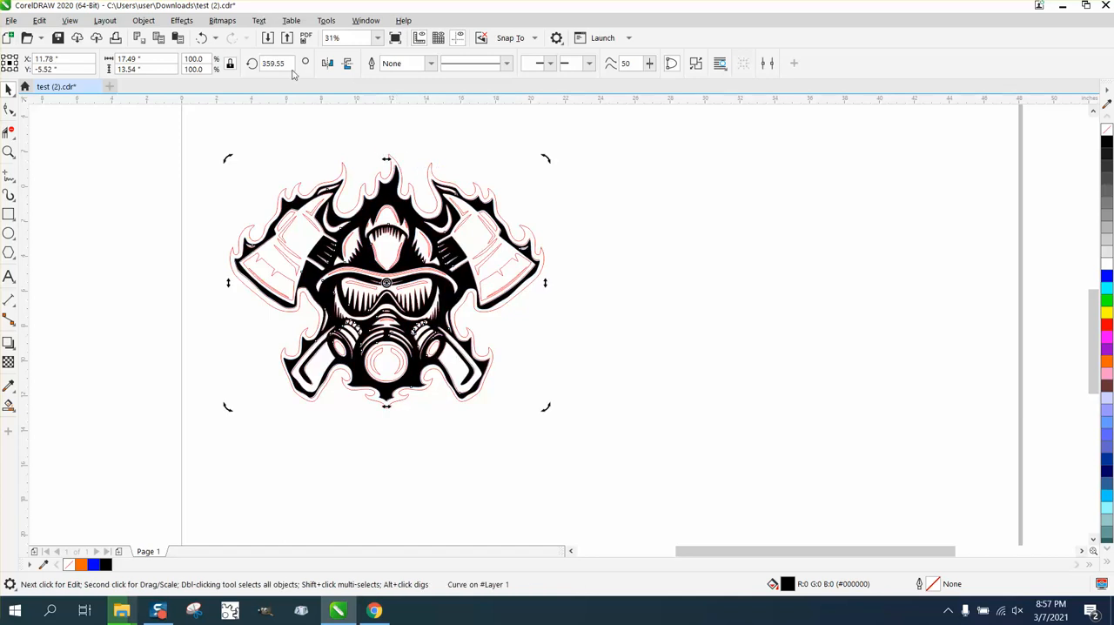
pyautogui.click(201, 38)
# - Set the nudge distance to 16 inches and move the outer flame outline 32 inches to the right of the design
pyautogui.moveTo(215, 128); pyautogui.dragTo(610, 427)
pyautogui.click(562, 115)
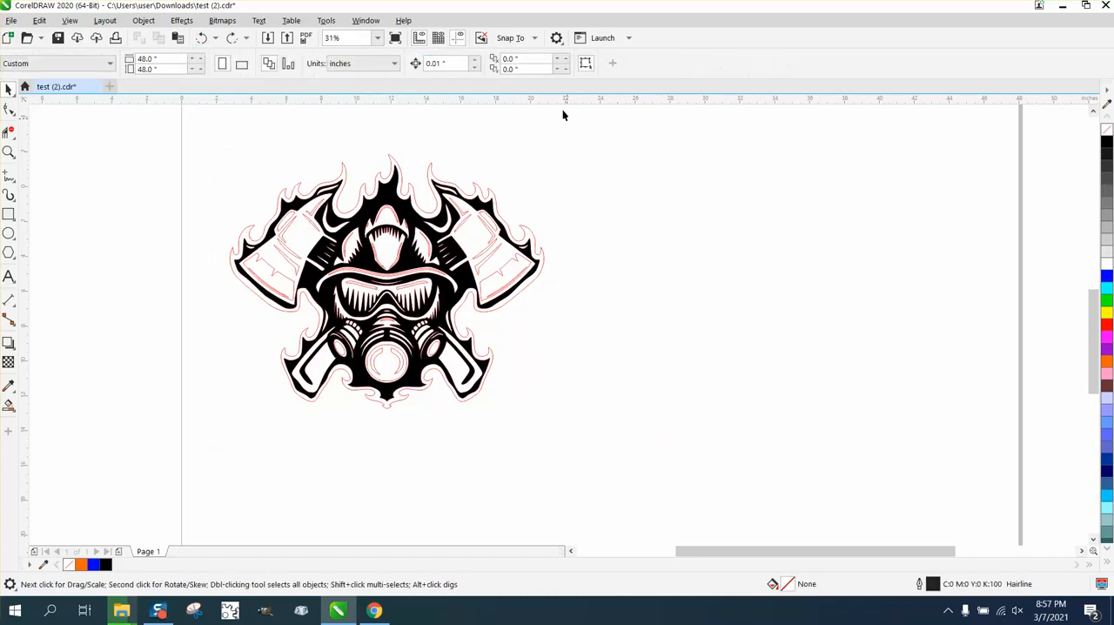
pyautogui.click(444, 63)
pyautogui.write('16')
pyautogui.click(436, 180)
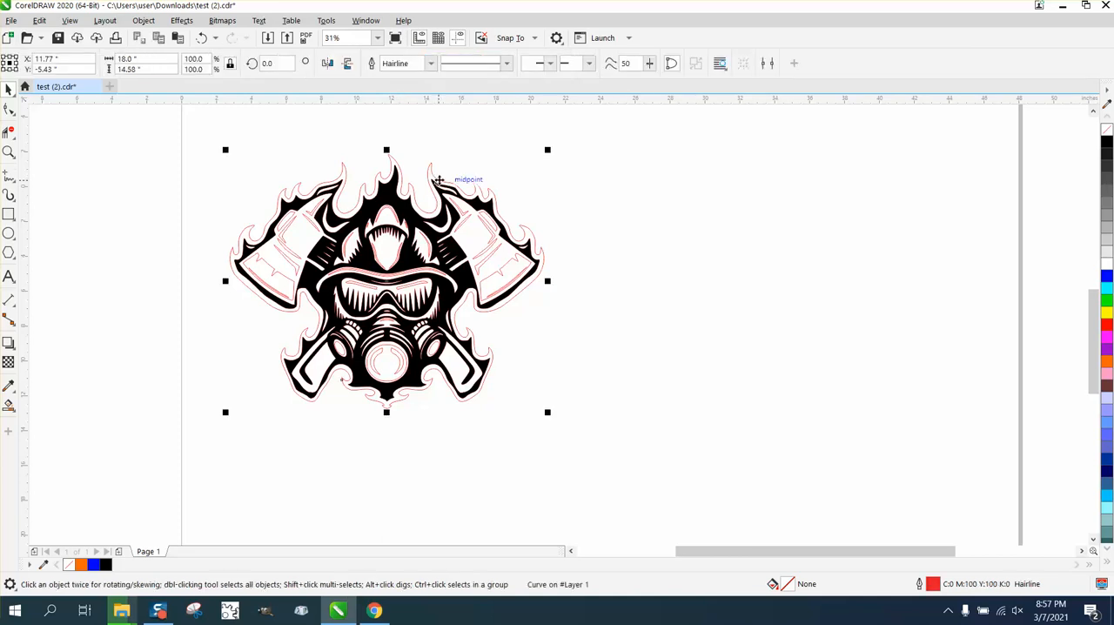
pyautogui.press('Right')
pyautogui.press('Right')
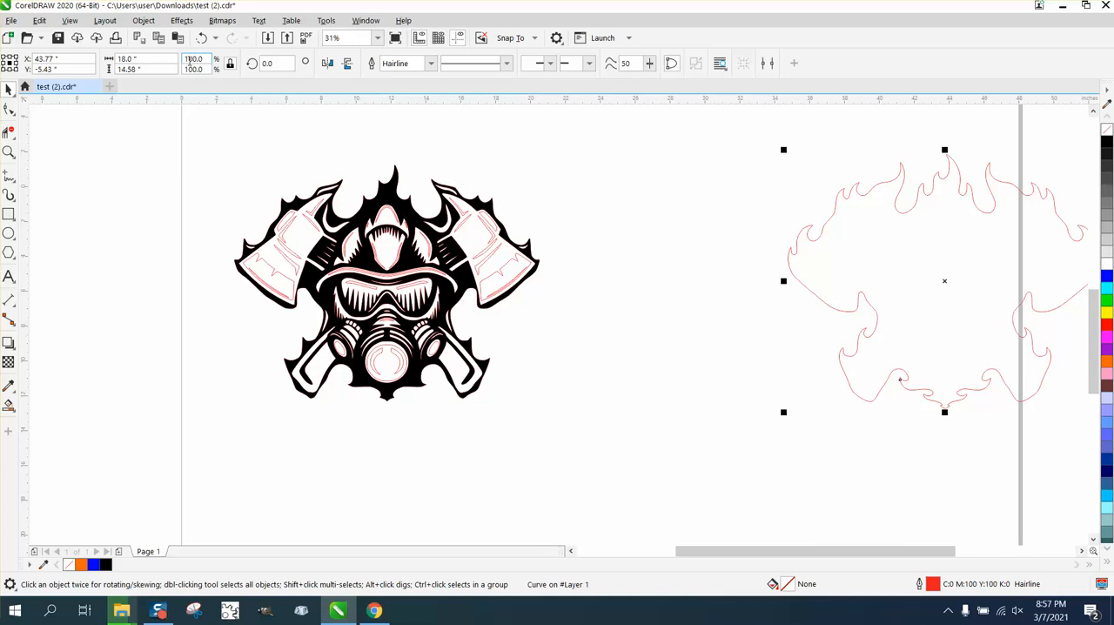
# - Undo the outer flame outline's move and the black fill
pyautogui.click(203, 38)
pyautogui.click(203, 39)
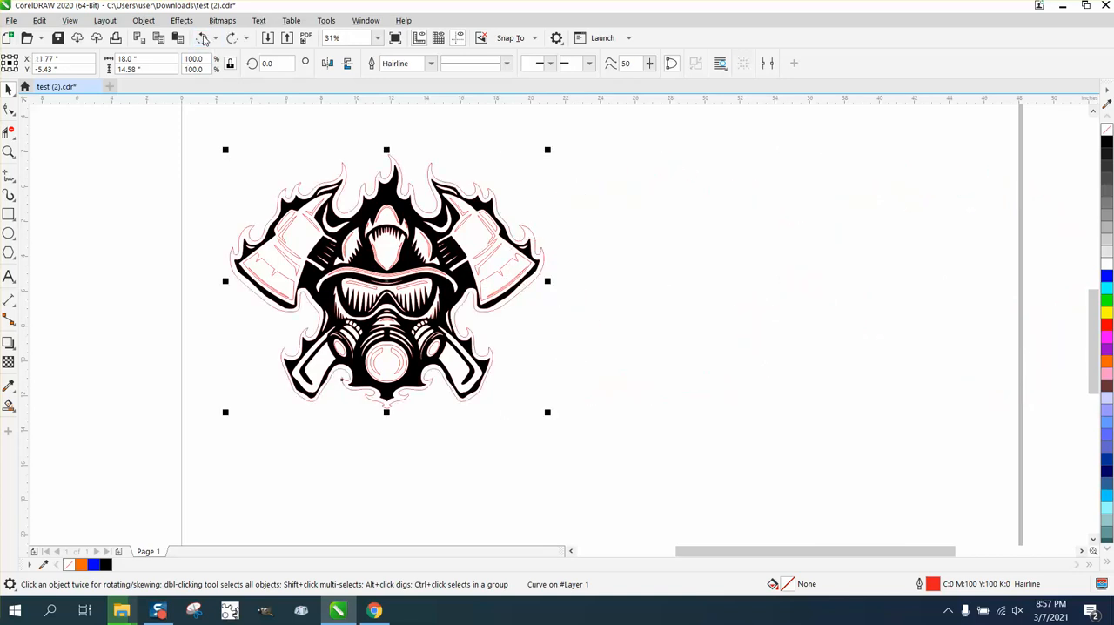
pyautogui.click(203, 38)
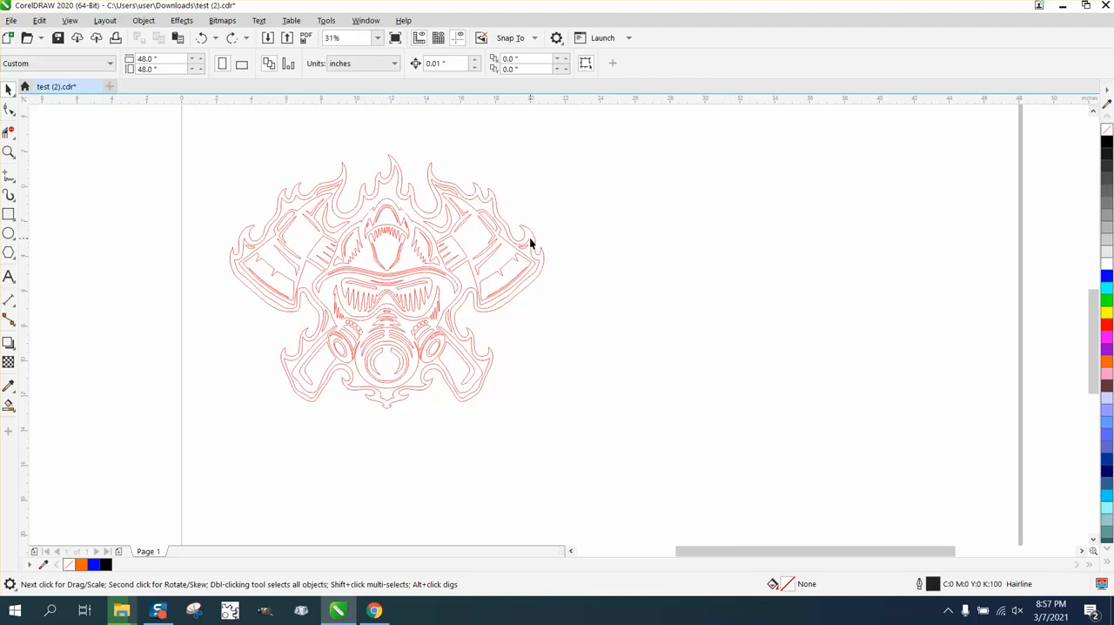
# - Increase the nudge distance and move the inner border outline right, clear of the design, to X 42.02 inches
pyautogui.click(260, 239)
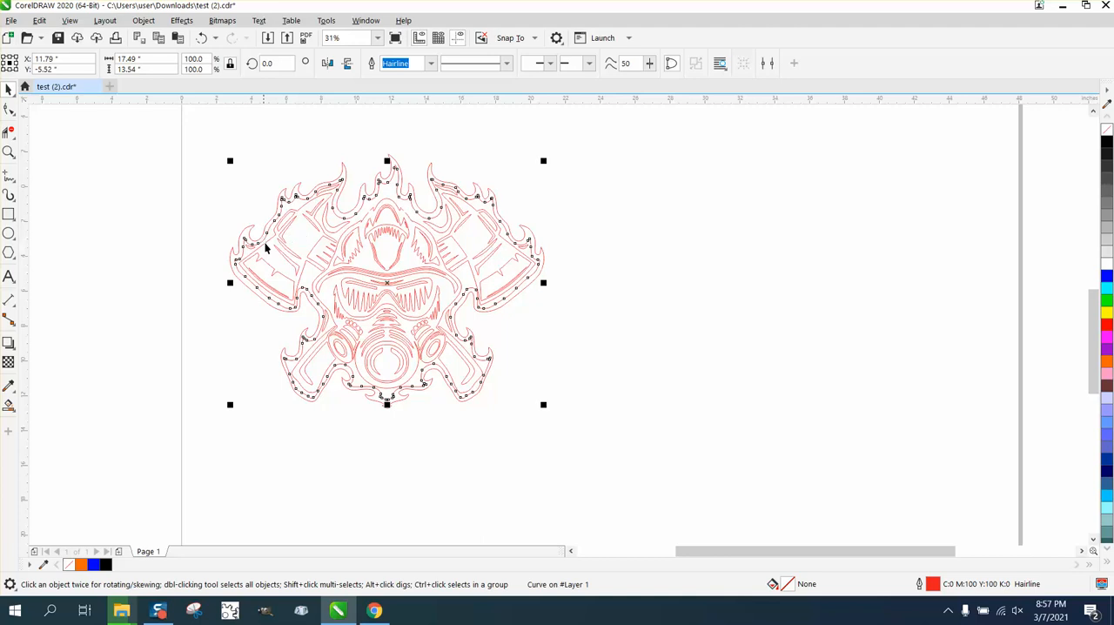
pyautogui.press('Right')
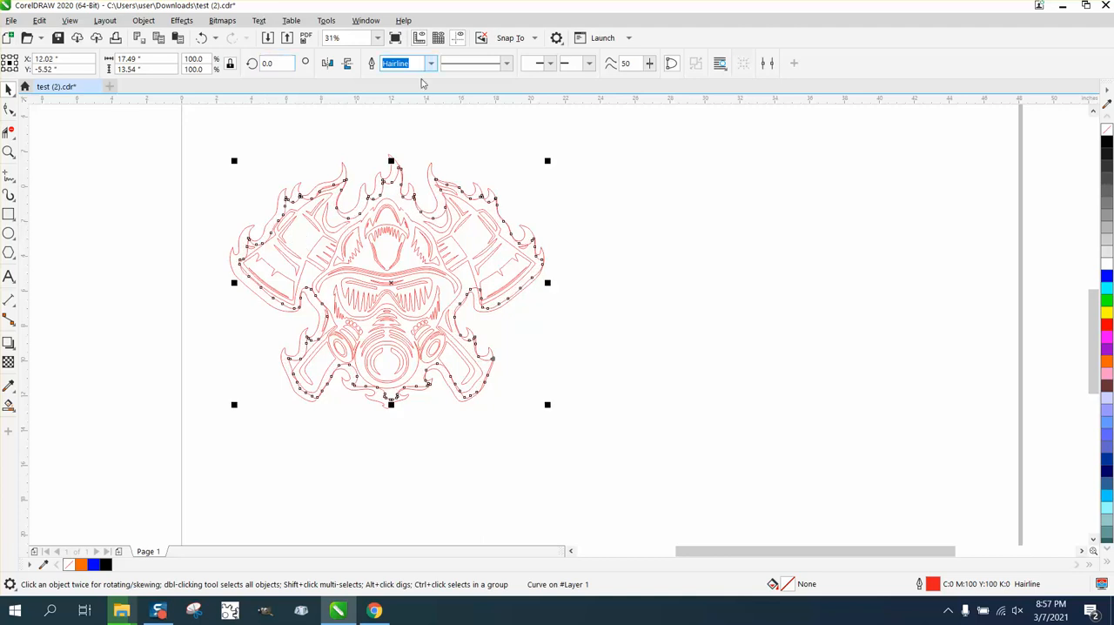
pyautogui.click(395, 116)
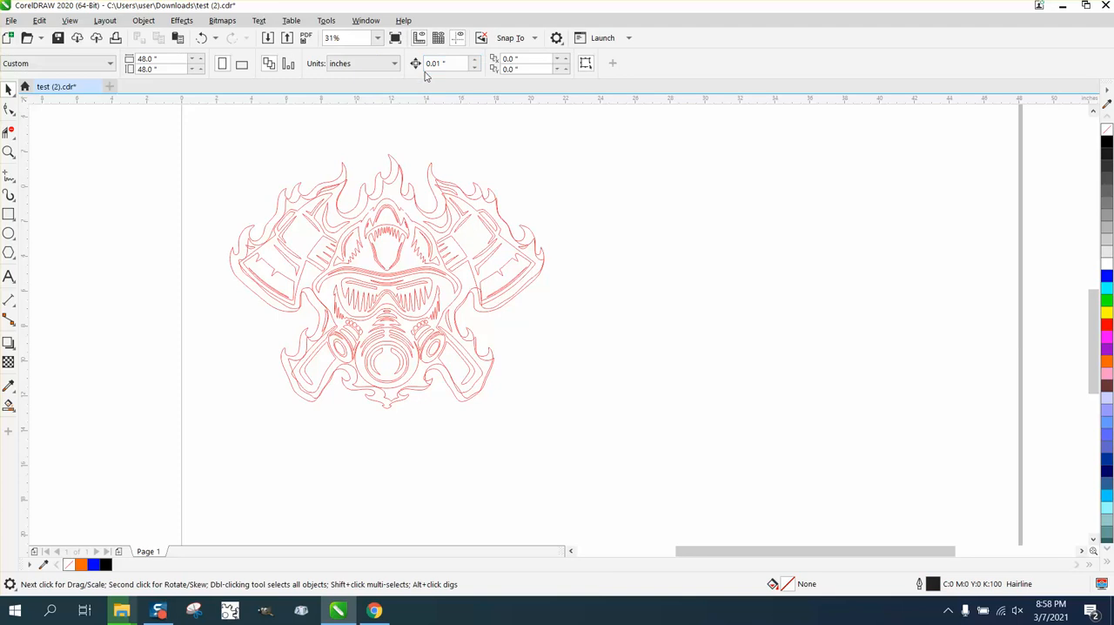
pyautogui.click(459, 65)
pyautogui.write('15')
pyautogui.click(531, 248)
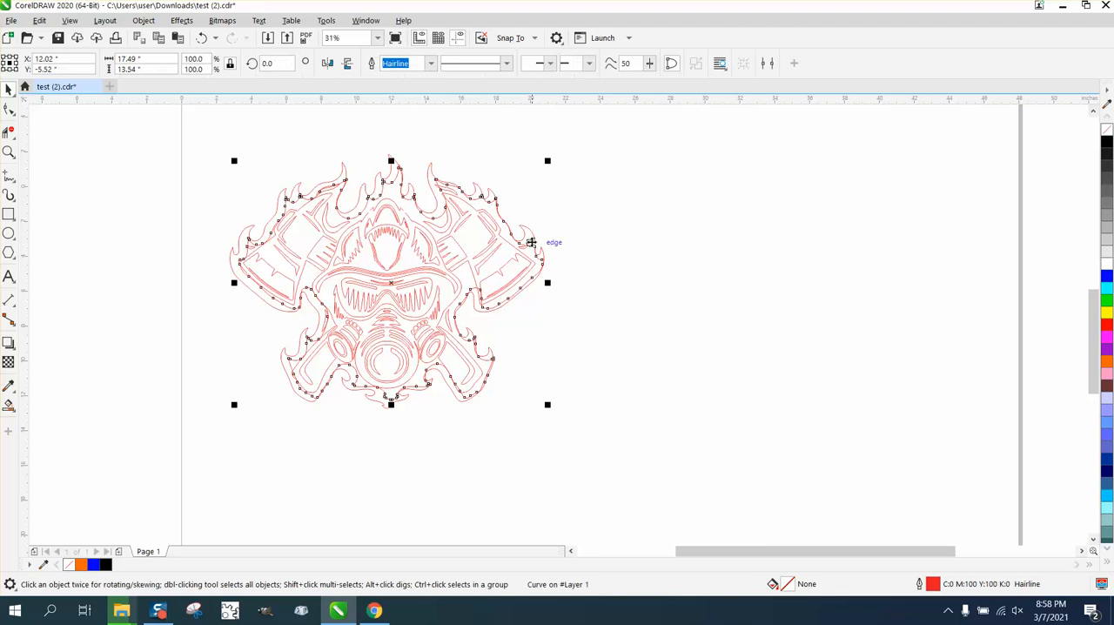
pyautogui.press('Right')
pyautogui.press('Right')
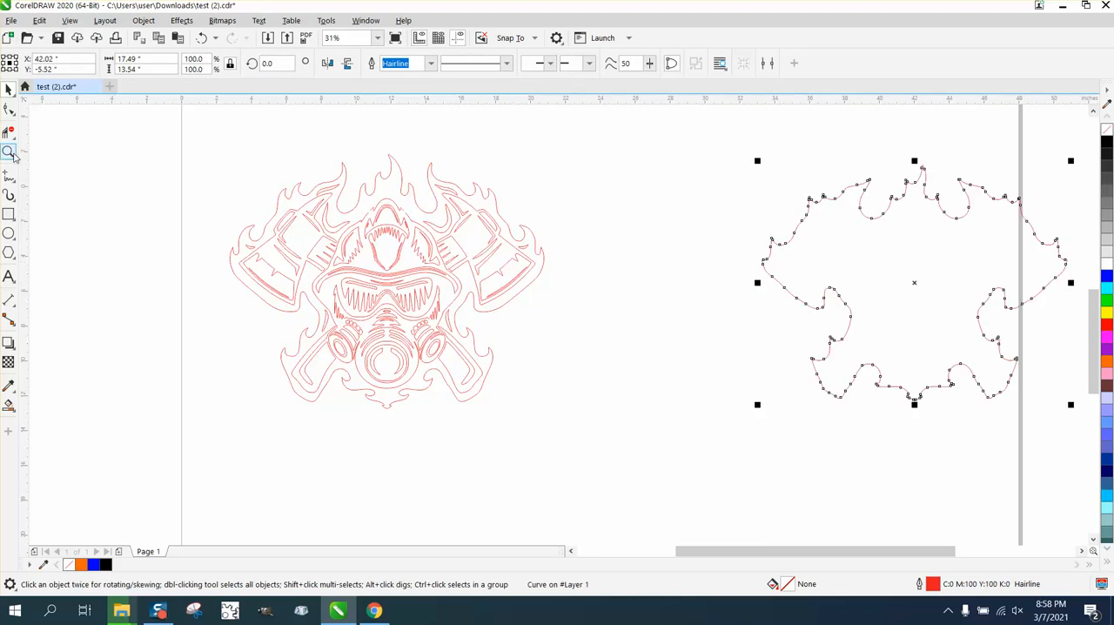
# - Draw a rectangle about 0.24 by 0.29 inches across the lower edge of the respirator's outer circle
pyautogui.click(9, 152)
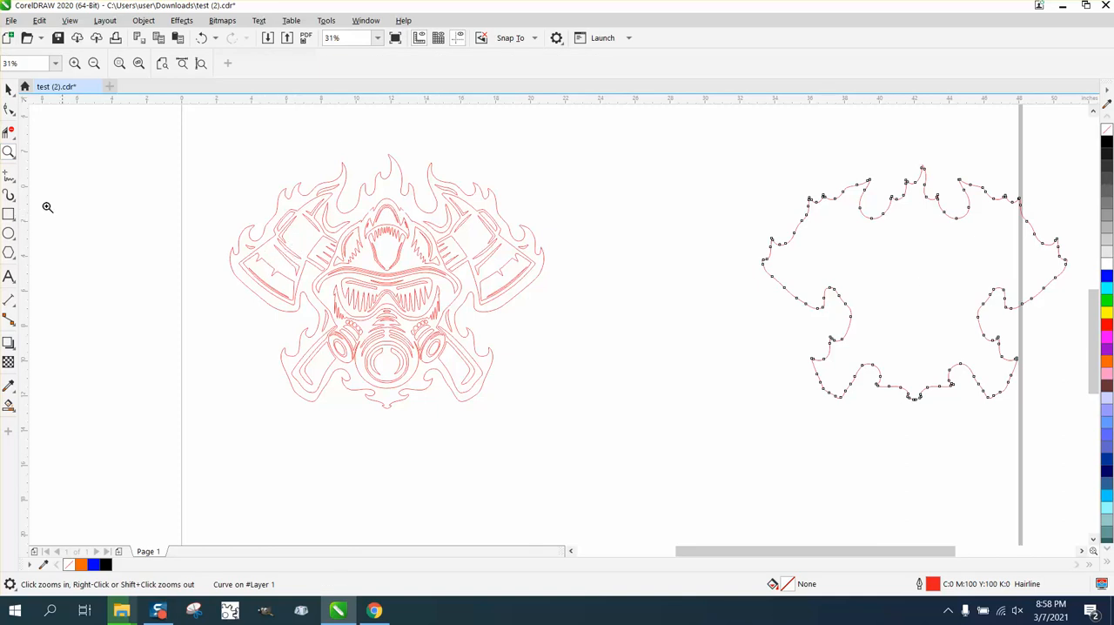
pyautogui.moveTo(225, 165); pyautogui.dragTo(644, 427)
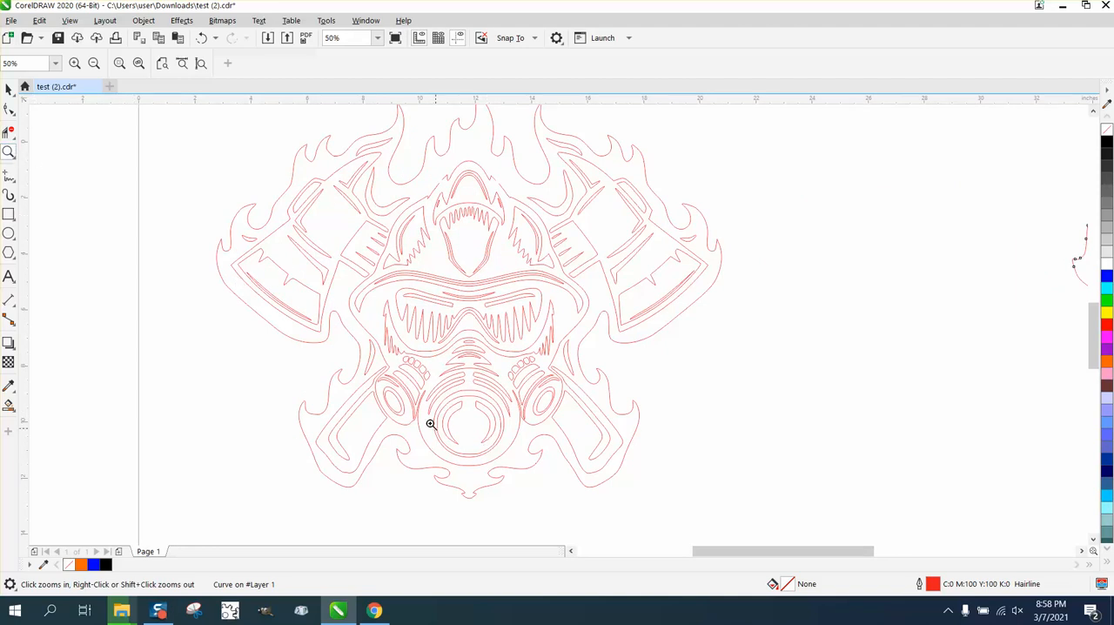
pyautogui.moveTo(430, 424); pyautogui.dragTo(579, 521)
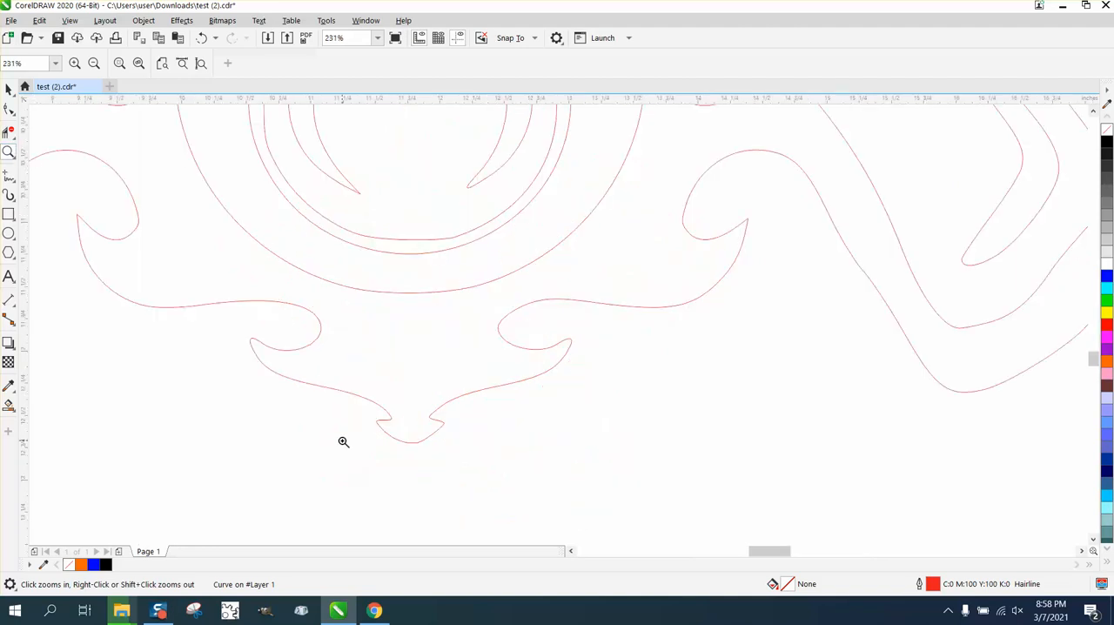
pyautogui.click(10, 215)
pyautogui.moveTo(388, 277); pyautogui.dragTo(425, 318)
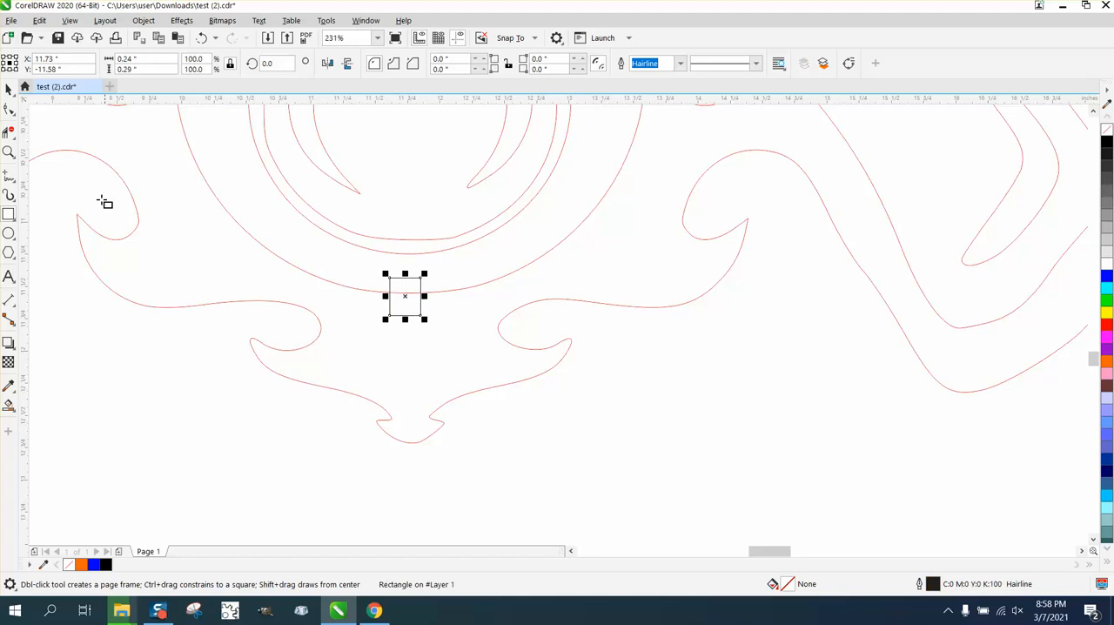
# - Cut away the circle segment inside the small rectangle with Virtual Segment Delete and remove the rectangle, opening a gap in the respirator's outer circle
pyautogui.click(10, 176)
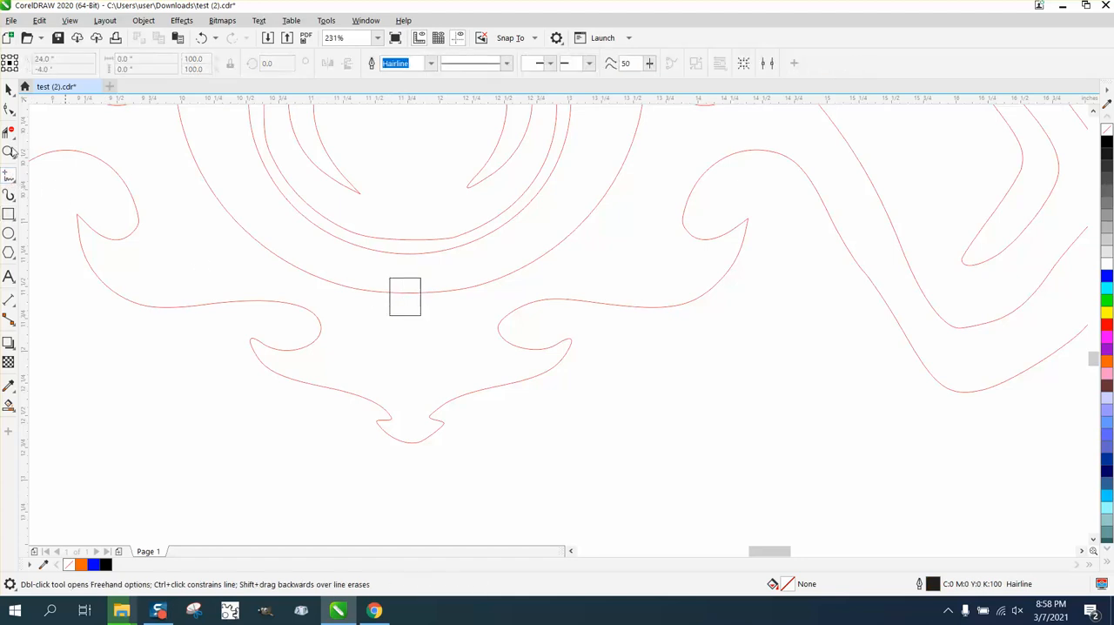
pyautogui.click(8, 130)
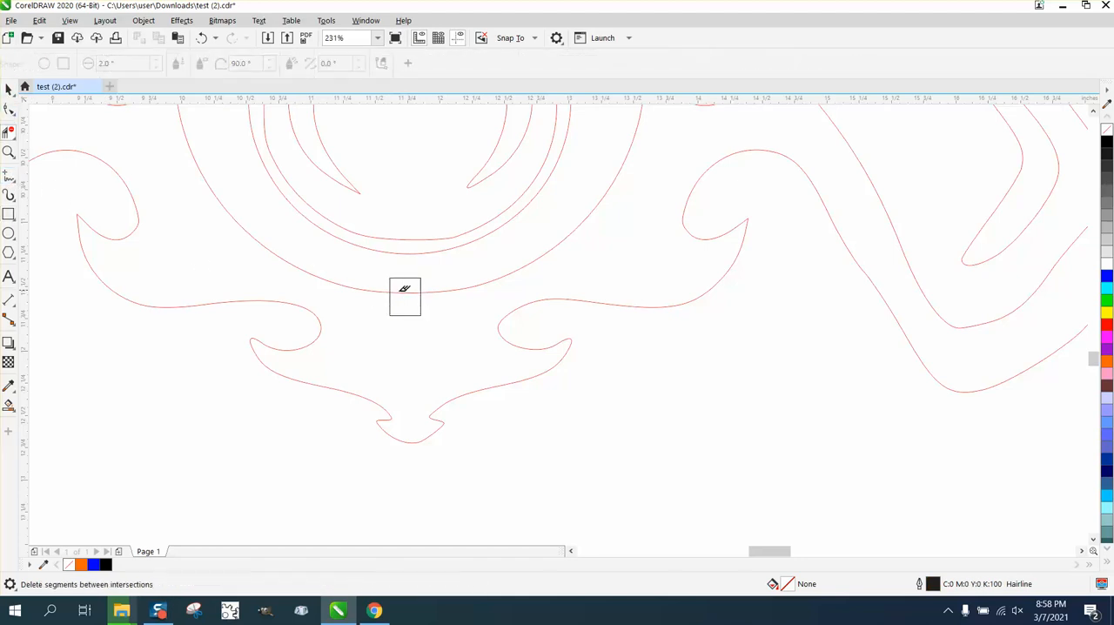
pyautogui.click(409, 315)
pyautogui.scroll(-2, 301, 308)
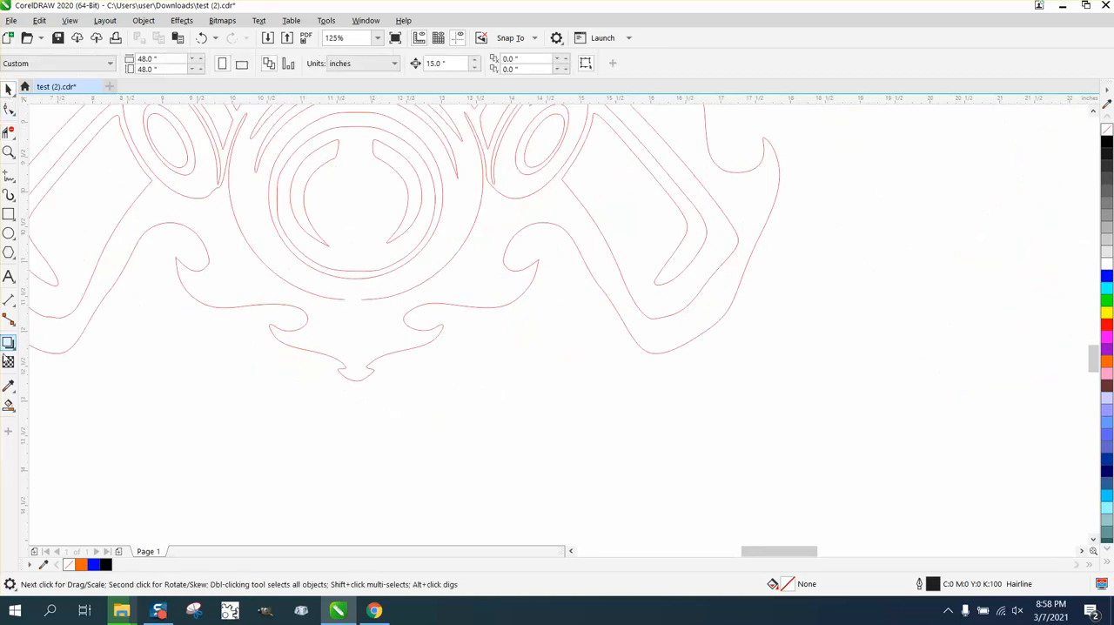
# - Fill the region around the respirator with black using Smart Fill, inspect the design, and undo the fill
pyautogui.click(9, 405)
pyautogui.click(348, 333)
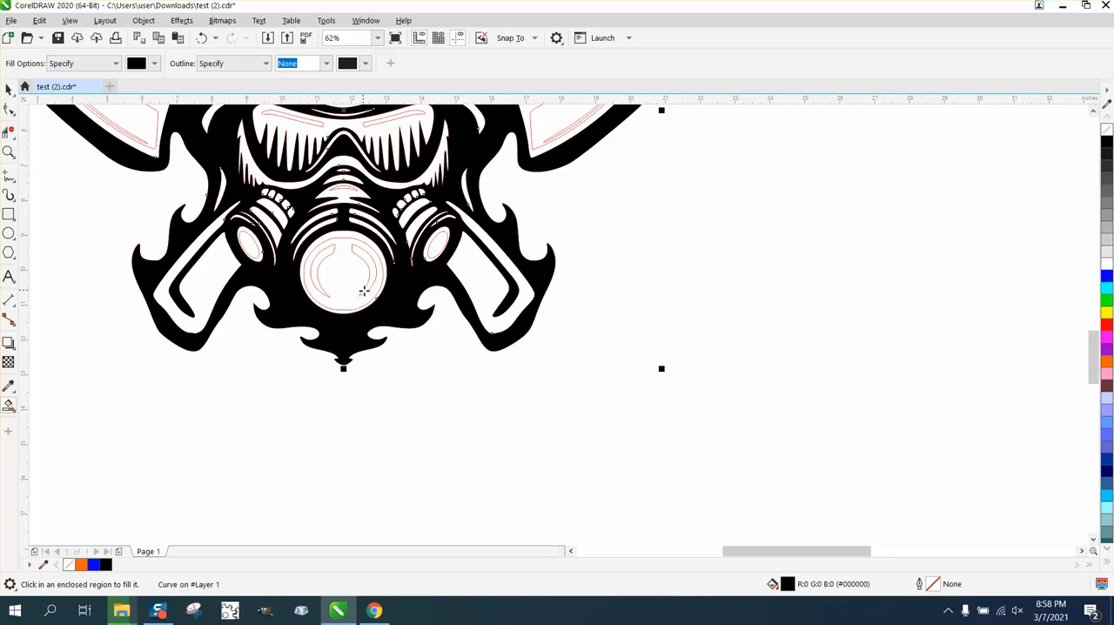
pyautogui.scroll(-2, 370, 289)
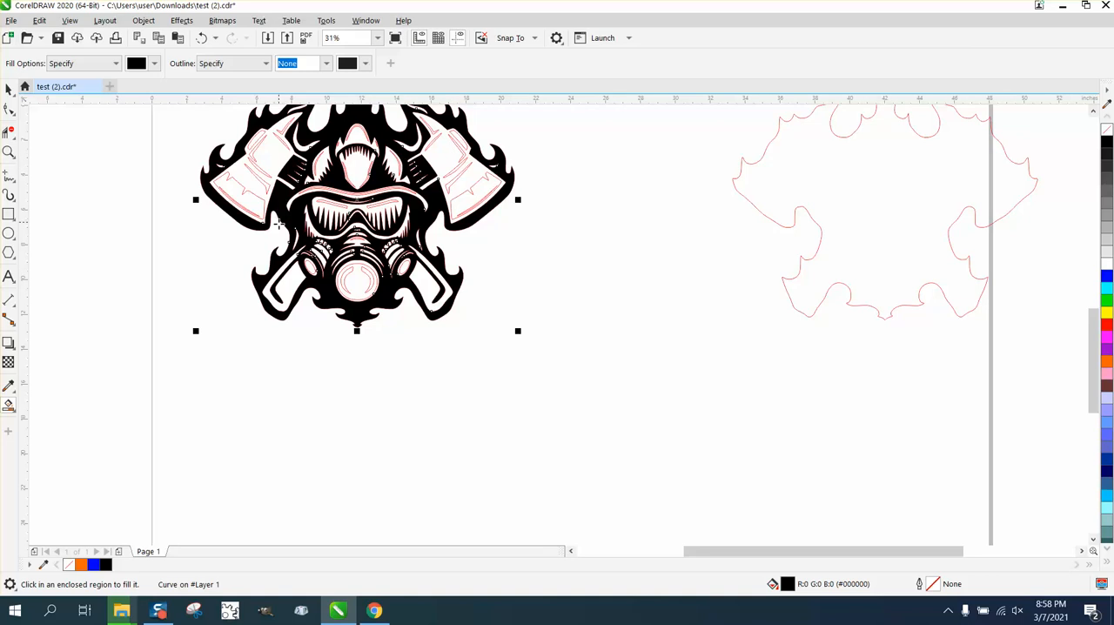
pyautogui.click(201, 39)
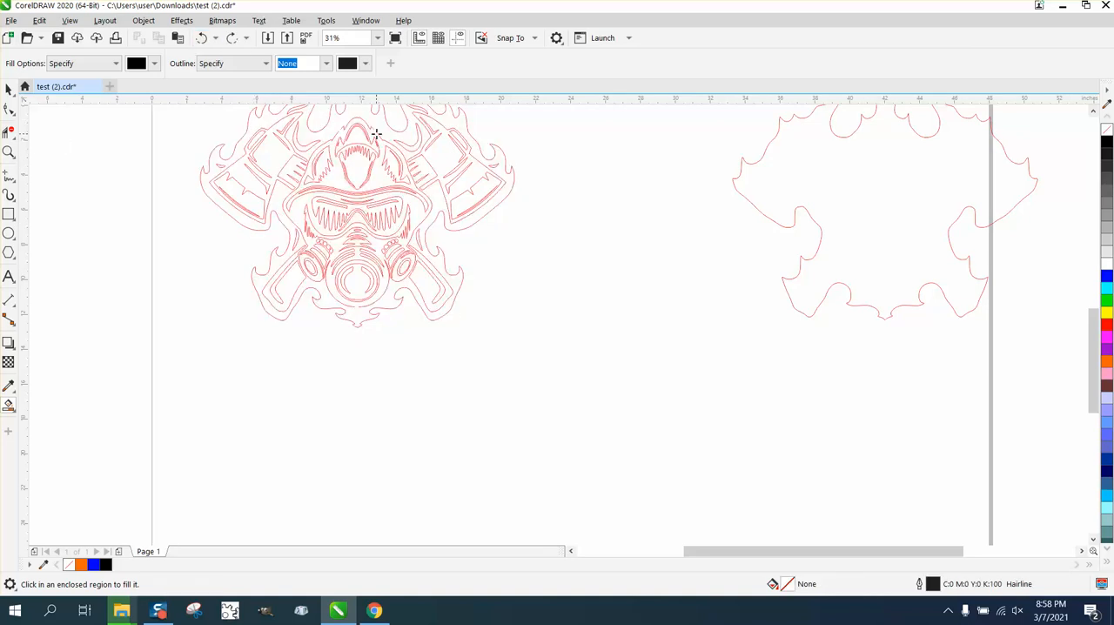
# - Extend the pointed end of the thin sliver near the right axe's hook across the axe head's upper outline with the Shape tool
pyautogui.click(9, 152)
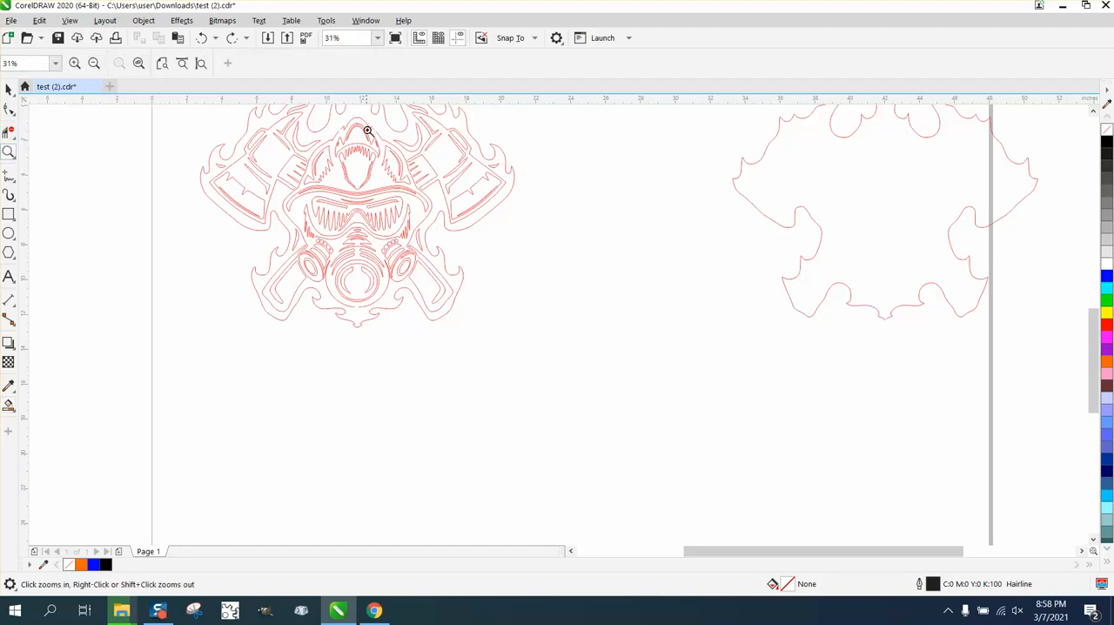
pyautogui.moveTo(370, 132); pyautogui.dragTo(645, 315)
pyautogui.scroll(-1, 638, 331)
pyautogui.moveTo(474, 190); pyautogui.dragTo(678, 349)
pyautogui.click(11, 108)
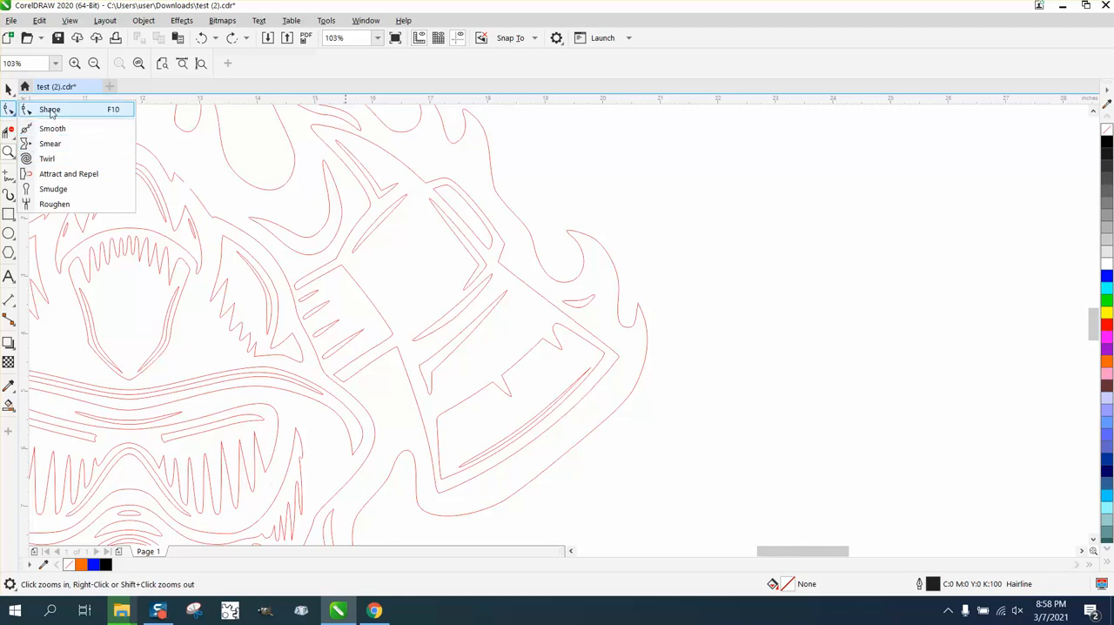
pyautogui.click(53, 113)
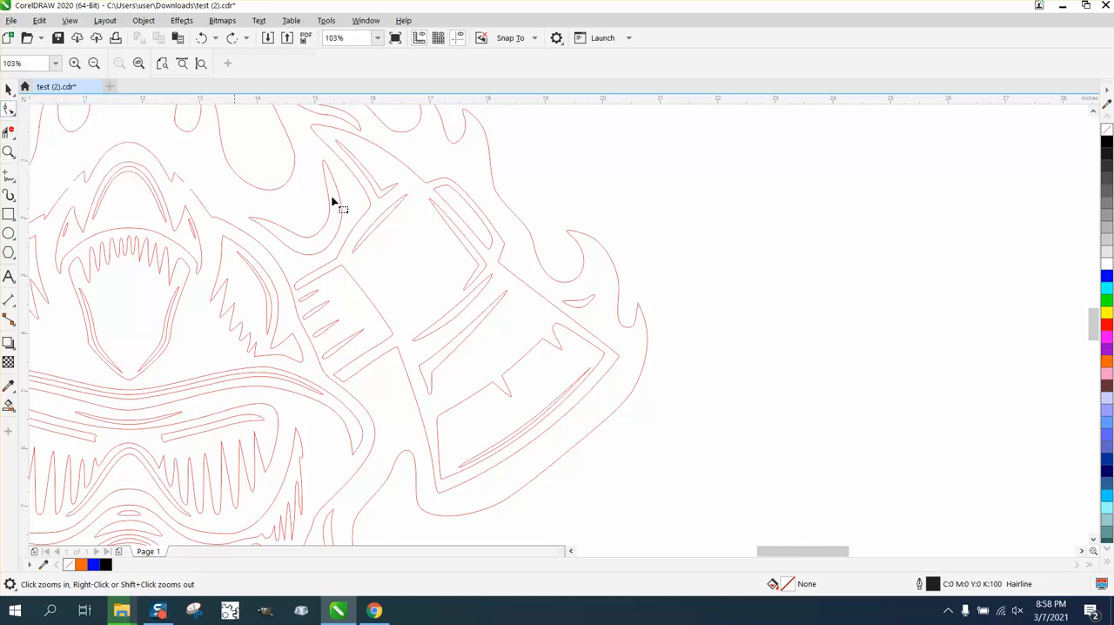
pyautogui.click(404, 206)
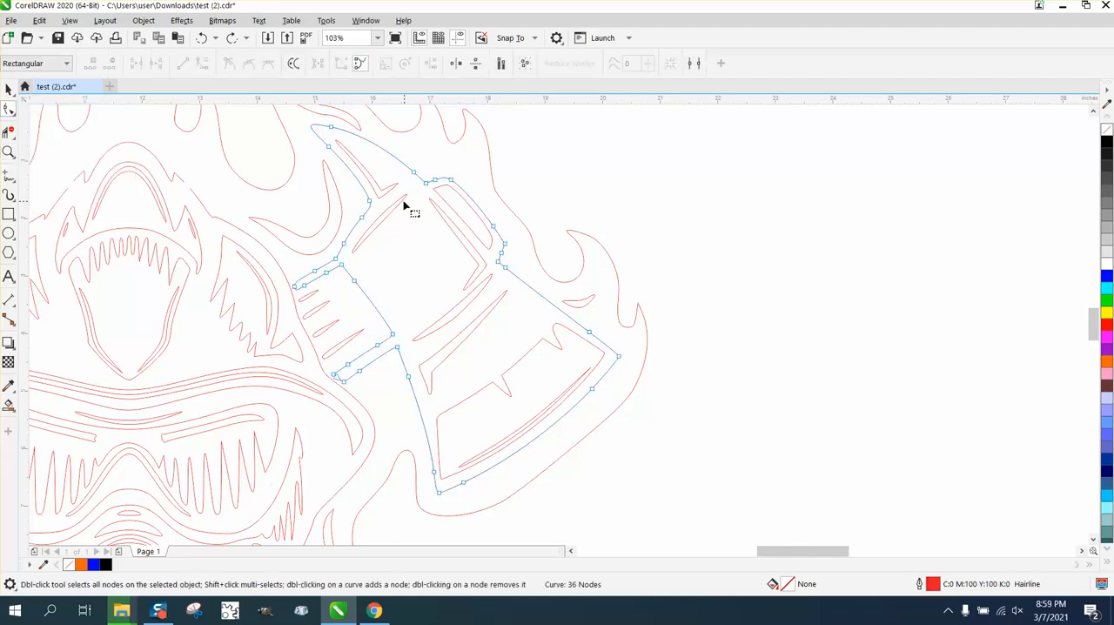
pyautogui.click(404, 206)
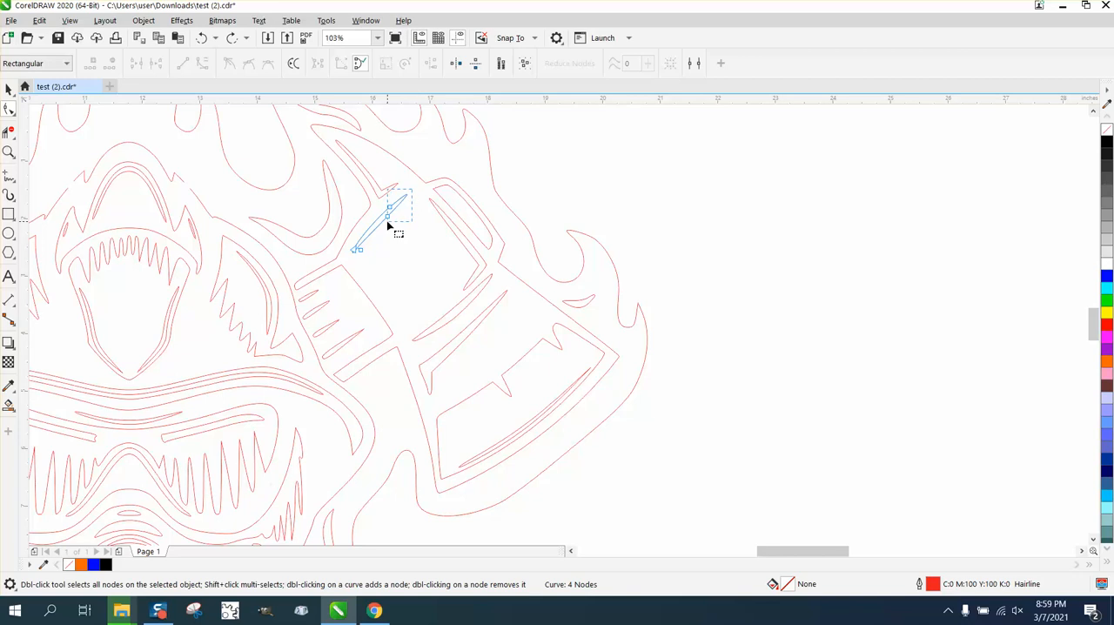
pyautogui.click(386, 218)
pyautogui.moveTo(417, 187); pyautogui.dragTo(430, 171)
# - Stretch the pointed ends of the two long slivers between the right axe's head and blade past the axe's outer outline
pyautogui.click(489, 280)
pyautogui.moveTo(492, 274); pyautogui.dragTo(529, 274)
pyautogui.click(507, 293)
pyautogui.click(509, 297)
# - Shift the outer-edge nodes of the right blade's inner shape and the upper tip of the hook's sliver across the axe outline
pyautogui.click(579, 338)
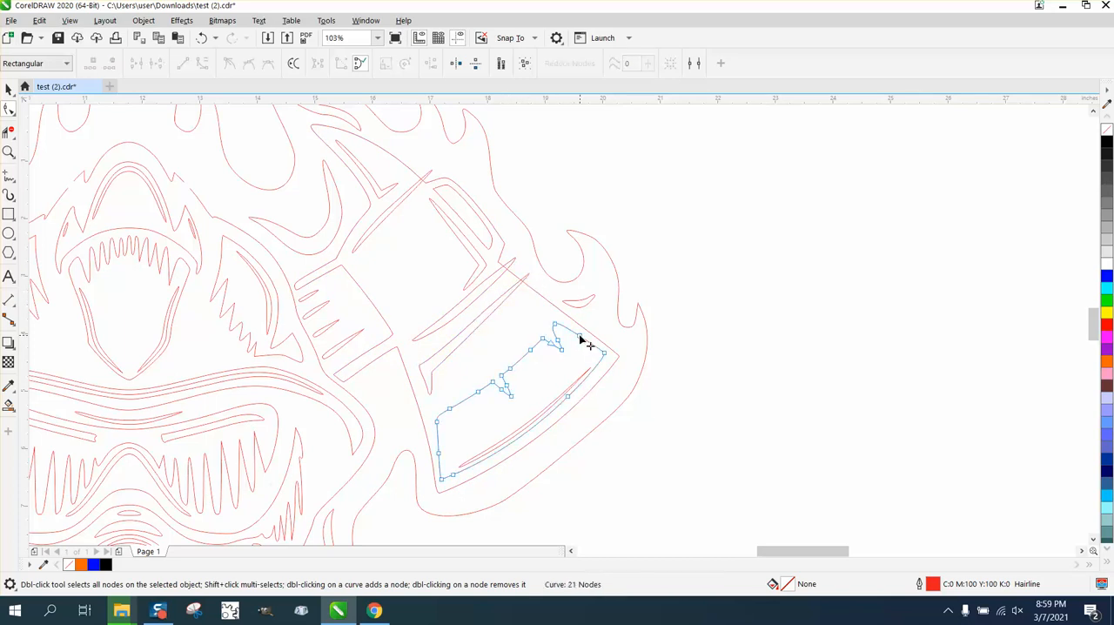
pyautogui.moveTo(548, 319); pyautogui.dragTo(614, 340)
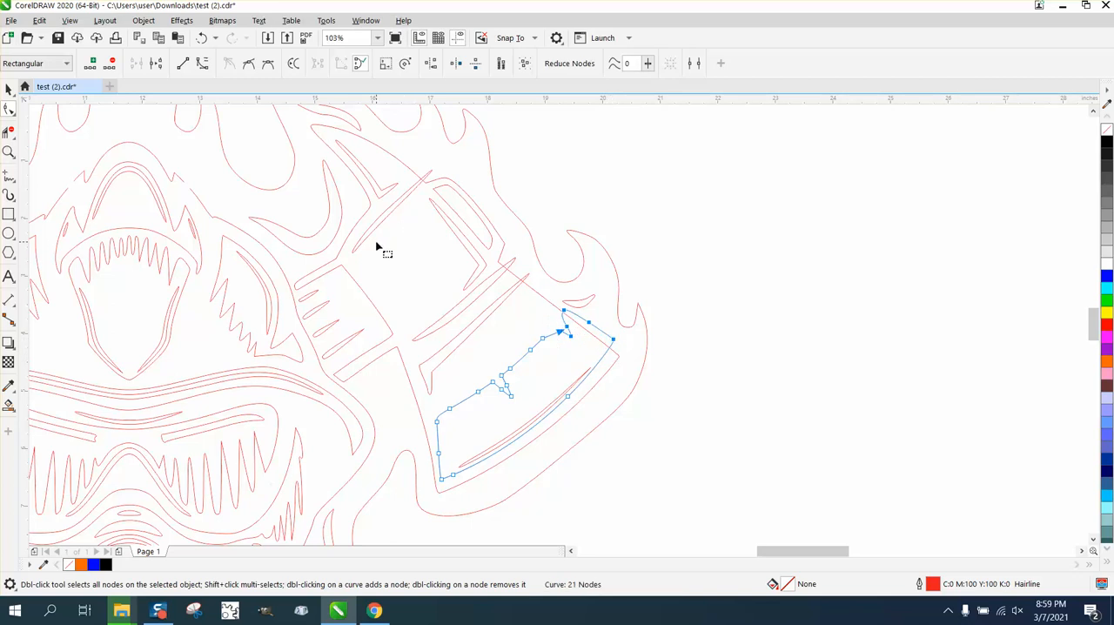
pyautogui.click(343, 150)
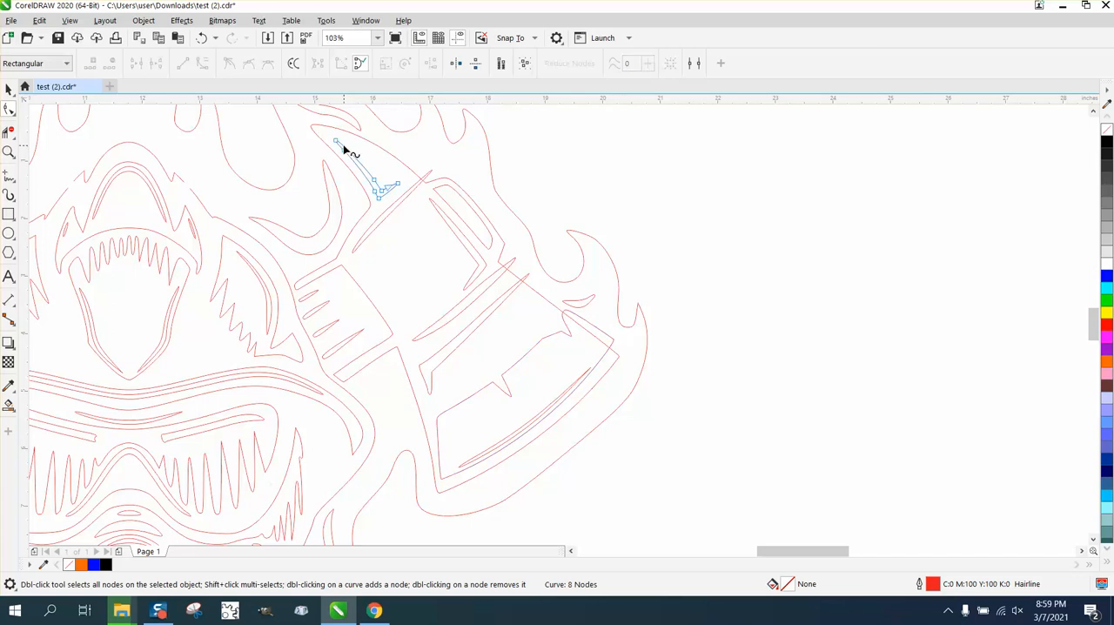
pyautogui.moveTo(339, 146); pyautogui.dragTo(405, 177)
# - Delete the overlapping segments where the hook's sliver and the neighbouring thin sliver cross the right axe's upper outline
pyautogui.click(9, 152)
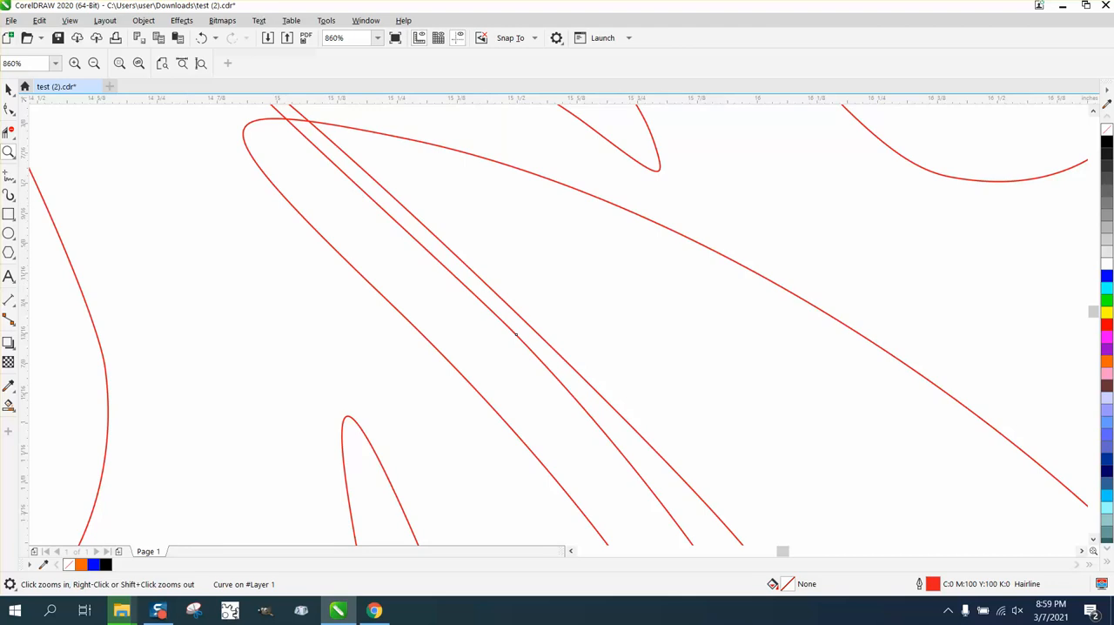
pyautogui.click(8, 132)
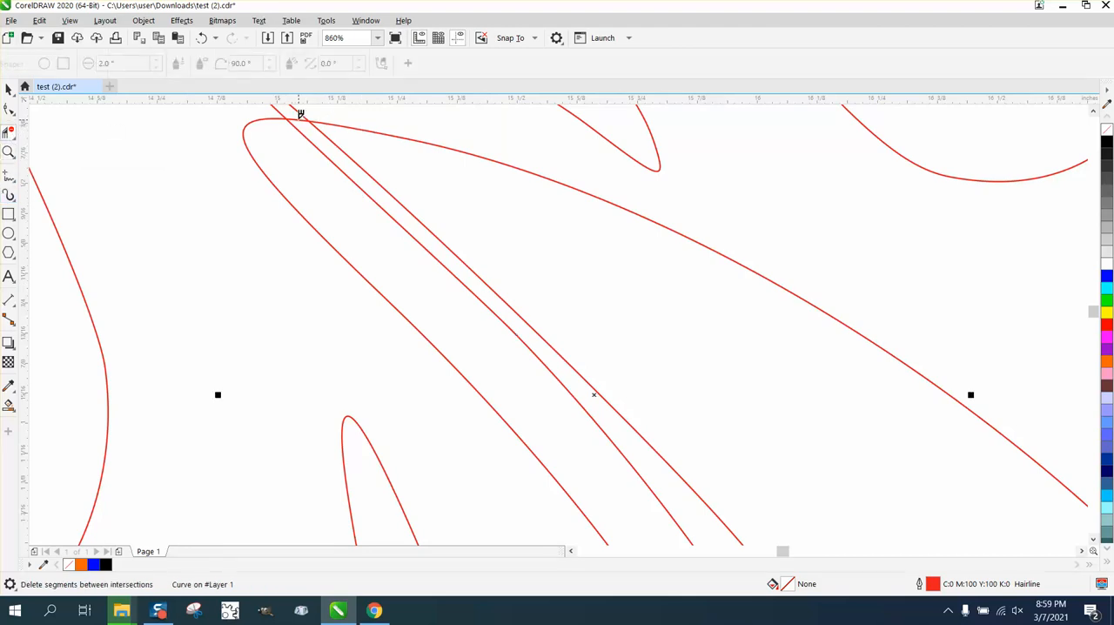
pyautogui.click(300, 118)
pyautogui.click(302, 112)
pyautogui.scroll(-2, 243, 137)
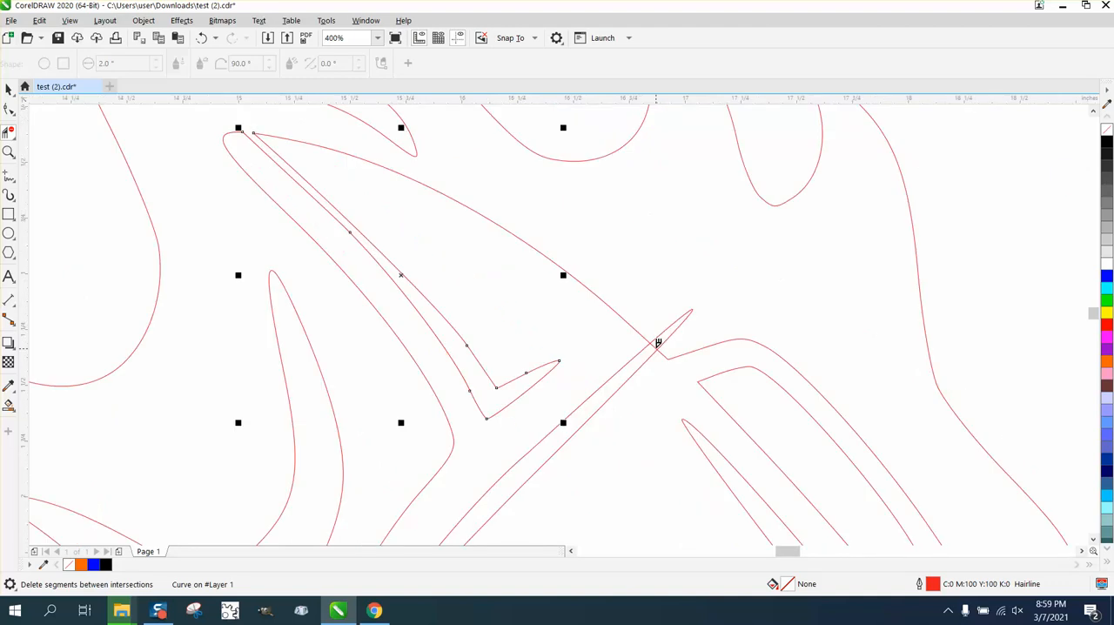
pyautogui.click(672, 323)
pyautogui.scroll(-3, 676, 326)
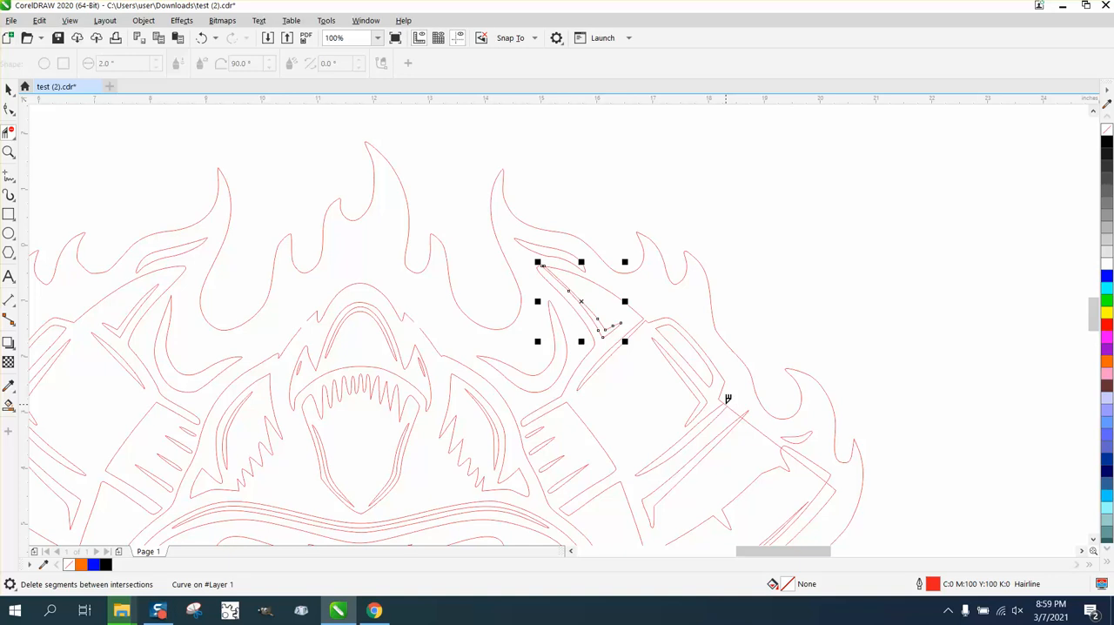
# - Delete the overlapping segments where the long sliver and the blade's inner shape cross the right axe's outer edge
pyautogui.click(8, 152)
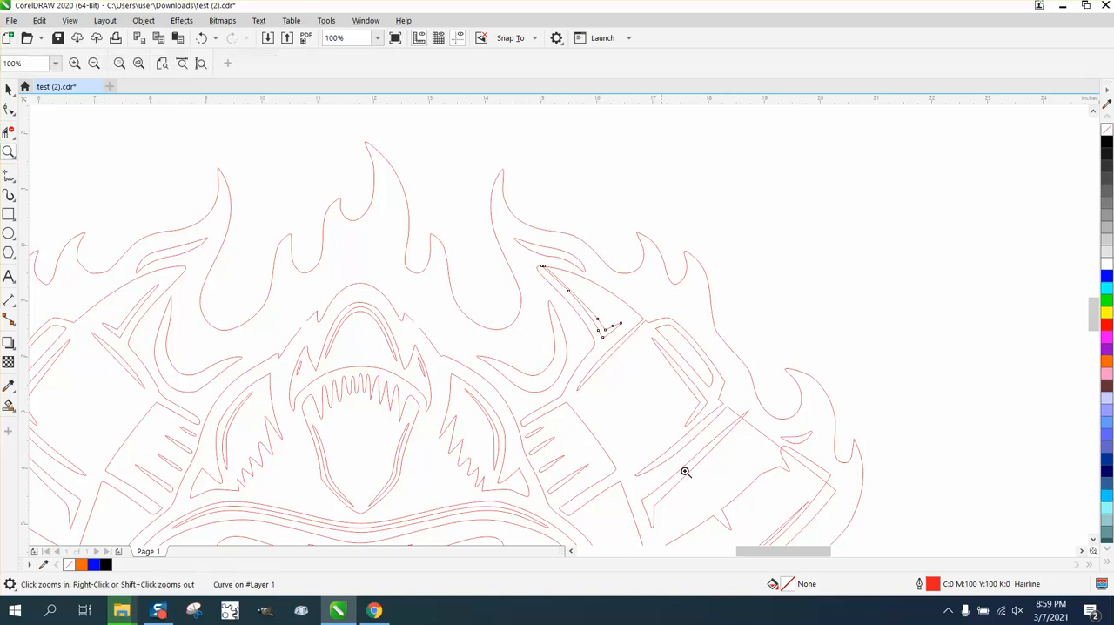
pyautogui.click(879, 506)
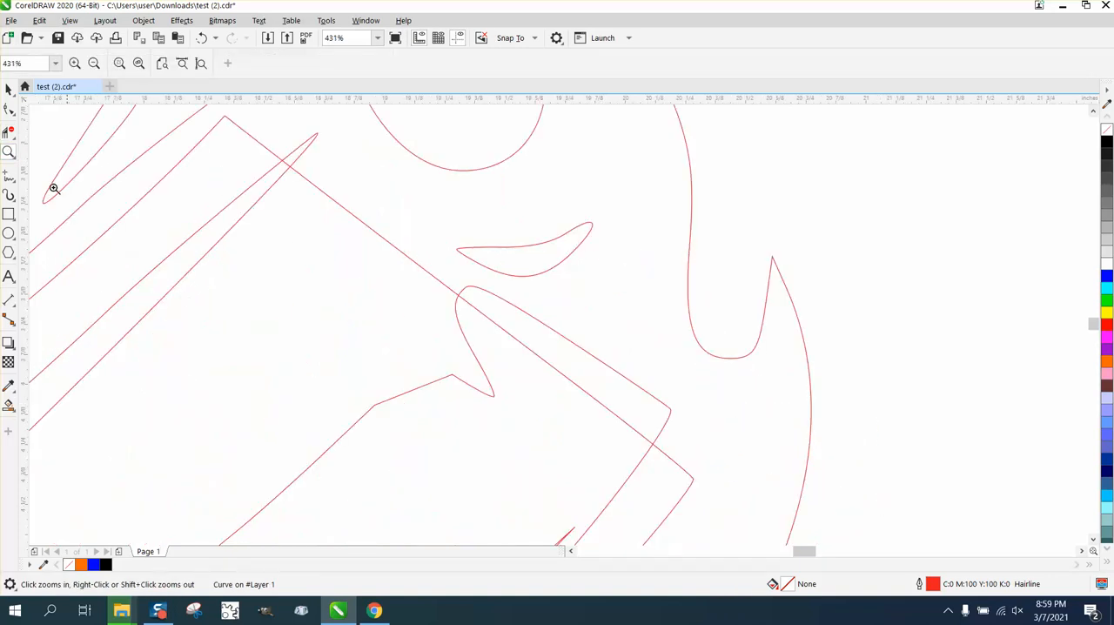
pyautogui.click(9, 131)
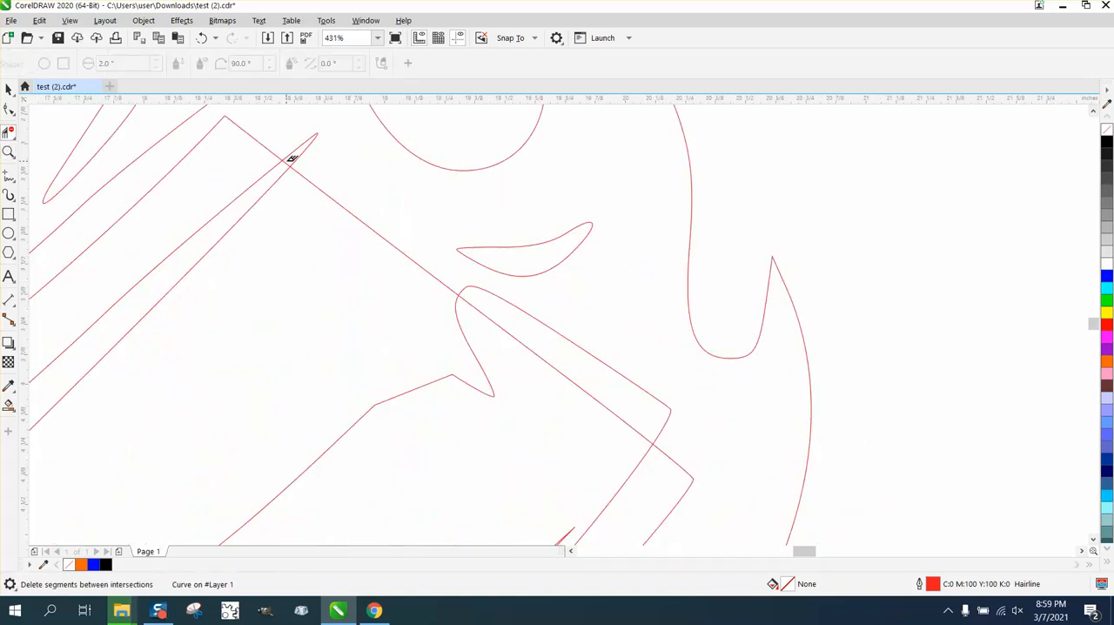
pyautogui.click(315, 148)
pyautogui.click(552, 326)
pyautogui.click(541, 343)
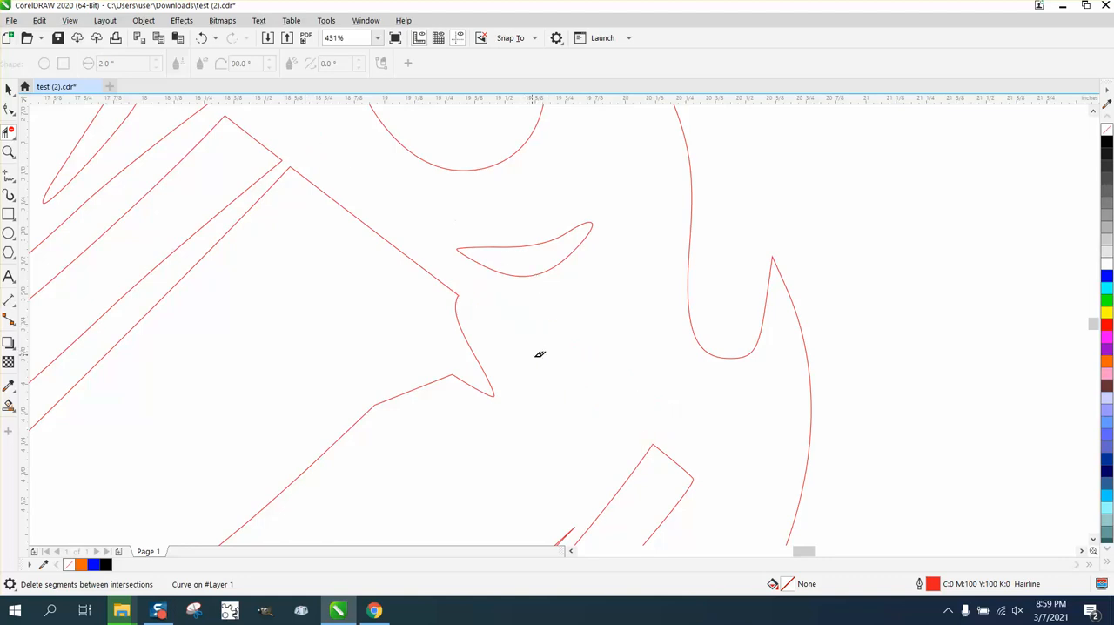
pyautogui.scroll(-5, 533, 345)
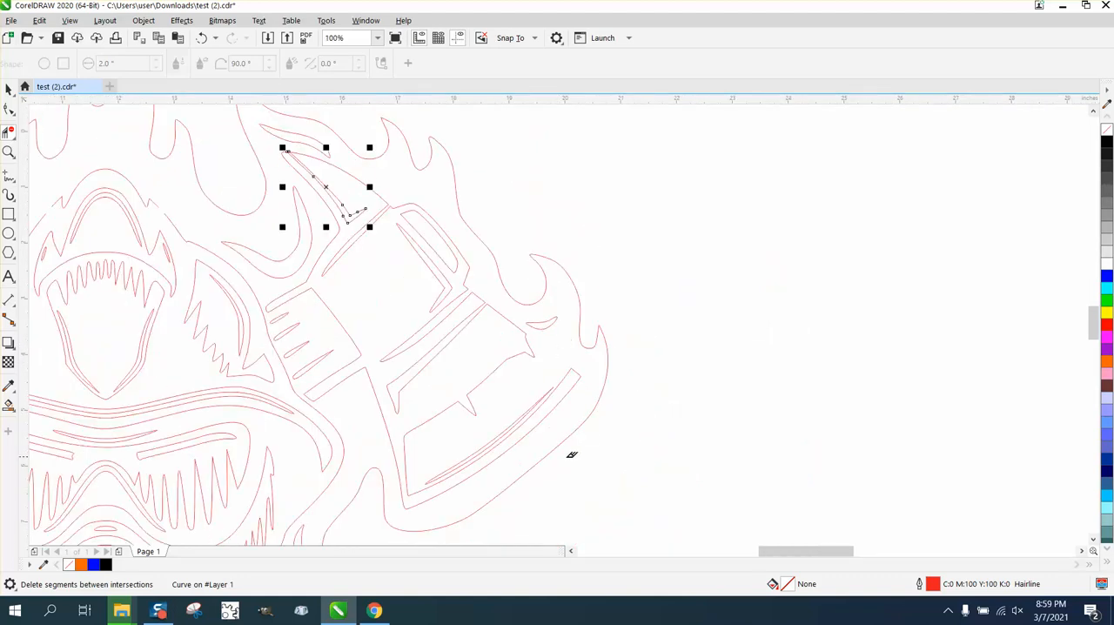
# - Delete the thin sliver along the right blade's cutting edge and the narrow angled sliver inside the axe head
pyautogui.click(514, 420)
pyautogui.click(444, 281)
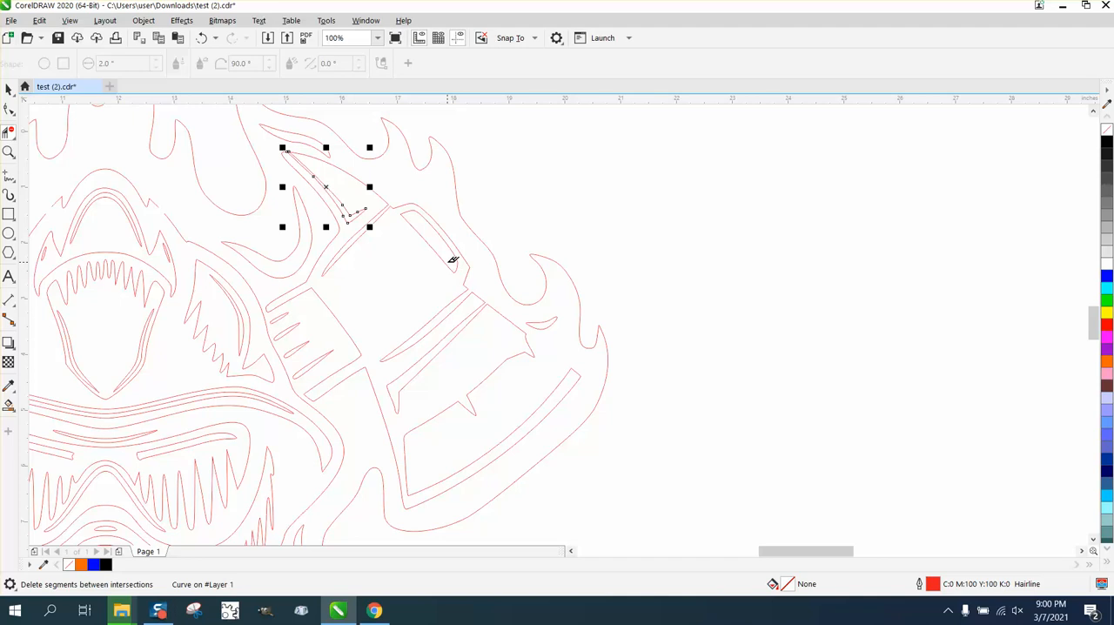
# - Fill the connected body region of the firefighter design with black using Smart Fill
pyautogui.scroll(-1, 93, 373)
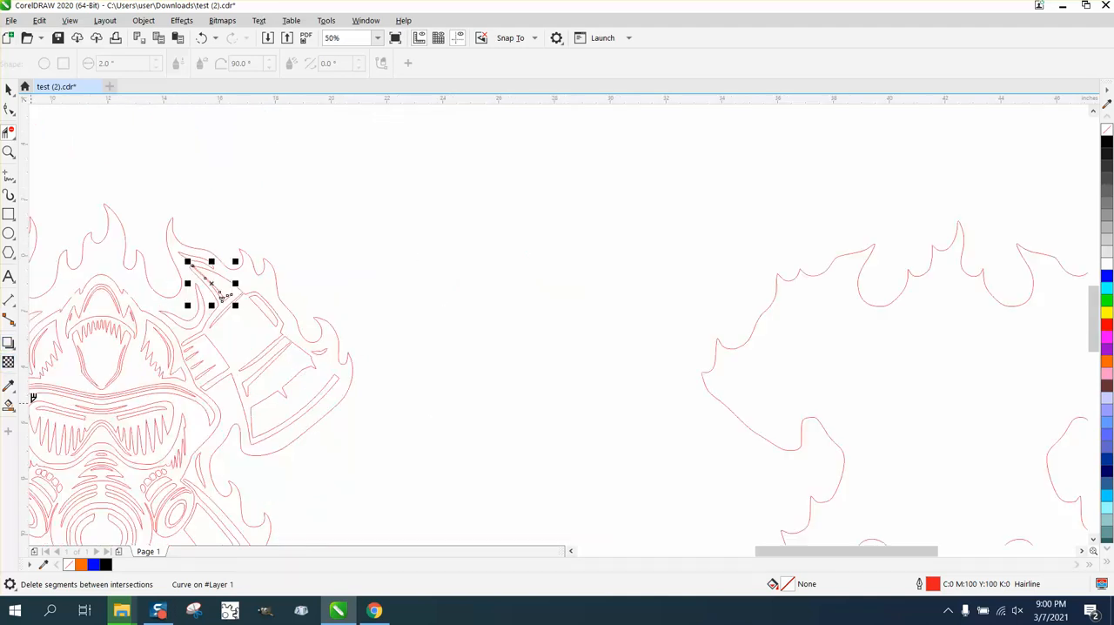
pyautogui.click(9, 405)
pyautogui.scroll(-1, 342, 401)
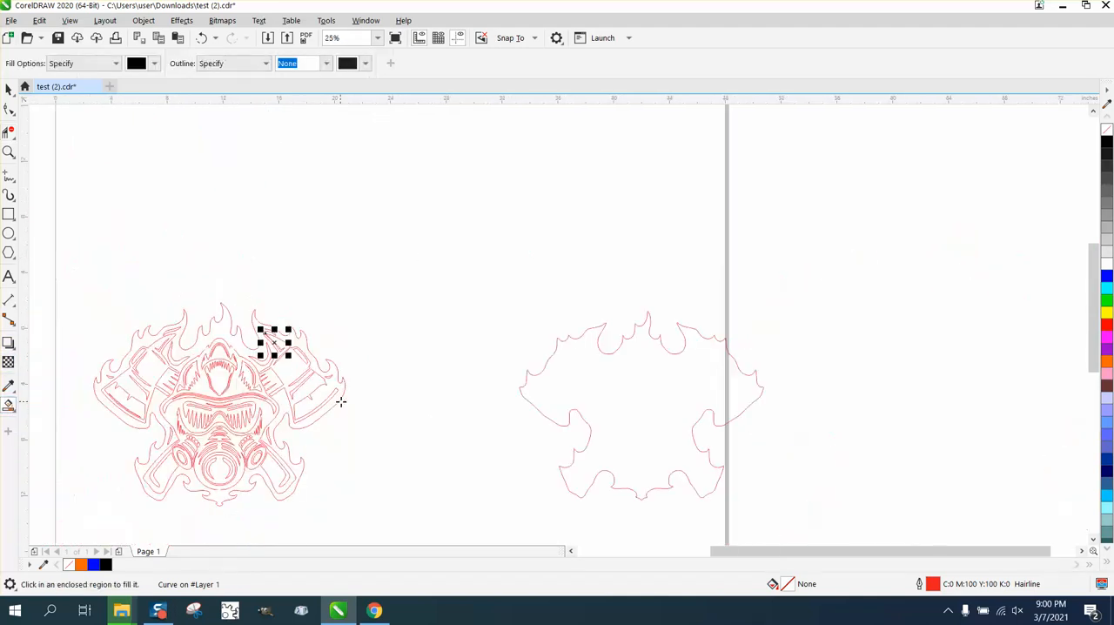
pyautogui.click(205, 391)
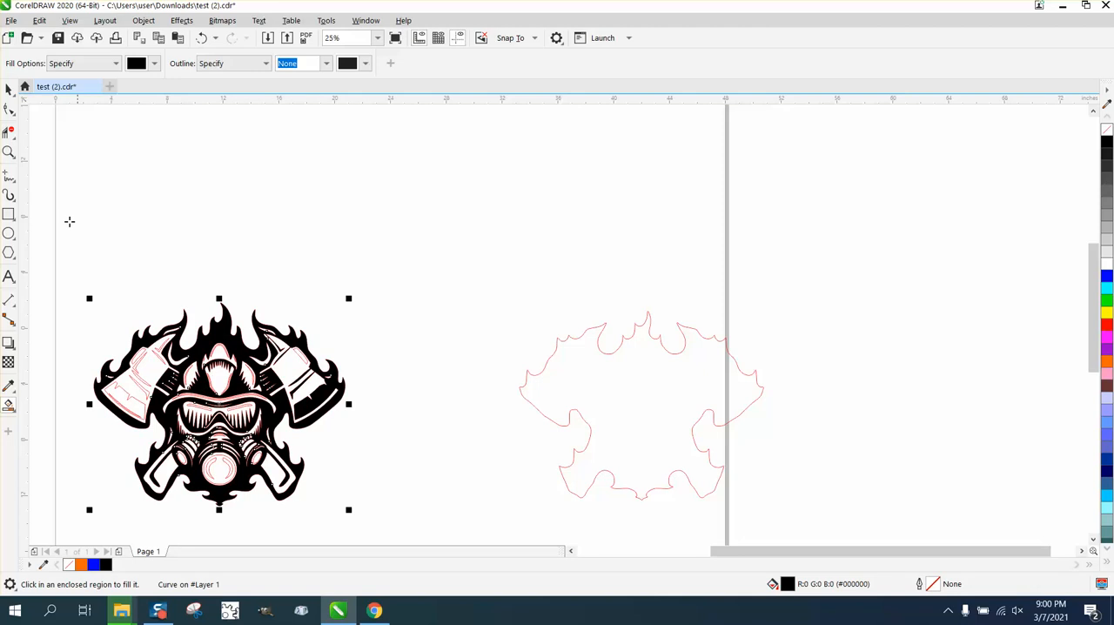
# - Delete the crescents inside the respirator circle and the loose red detail lines in the filters, goggles and helmet with Virtual Segment Delete
pyautogui.click(9, 153)
pyautogui.moveTo(67, 301); pyautogui.dragTo(503, 534)
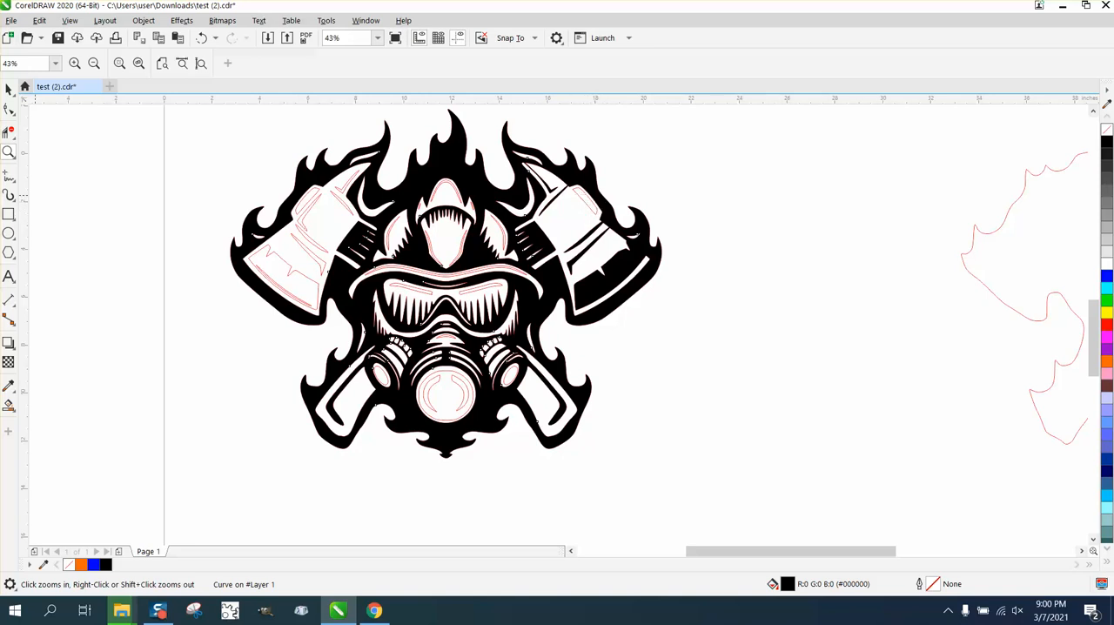
pyautogui.click(9, 135)
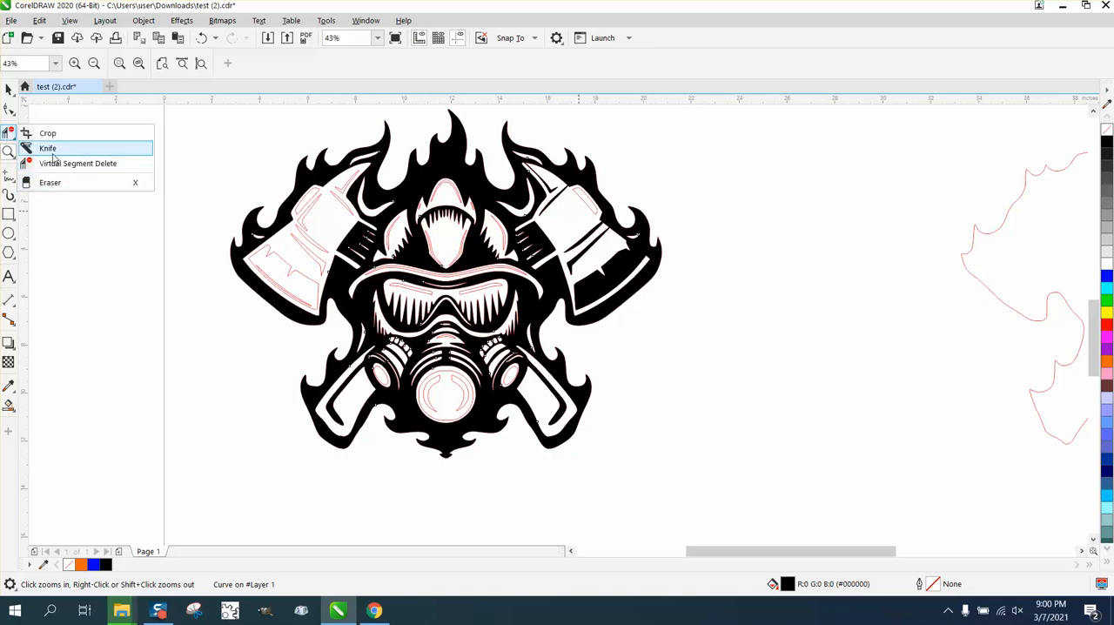
pyautogui.click(77, 163)
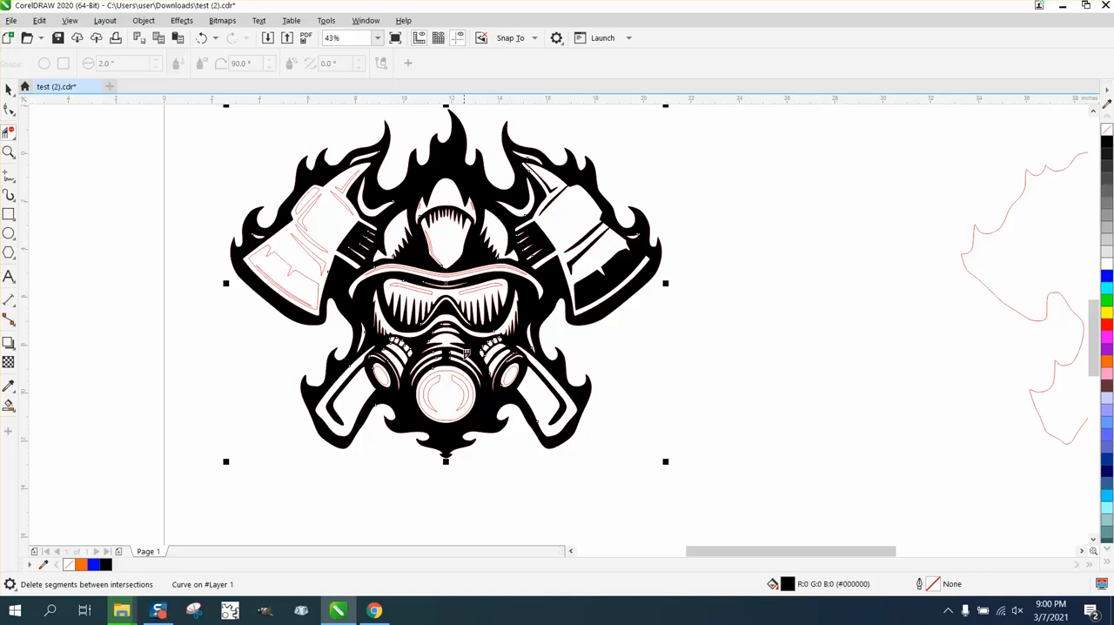
pyautogui.click(466, 374)
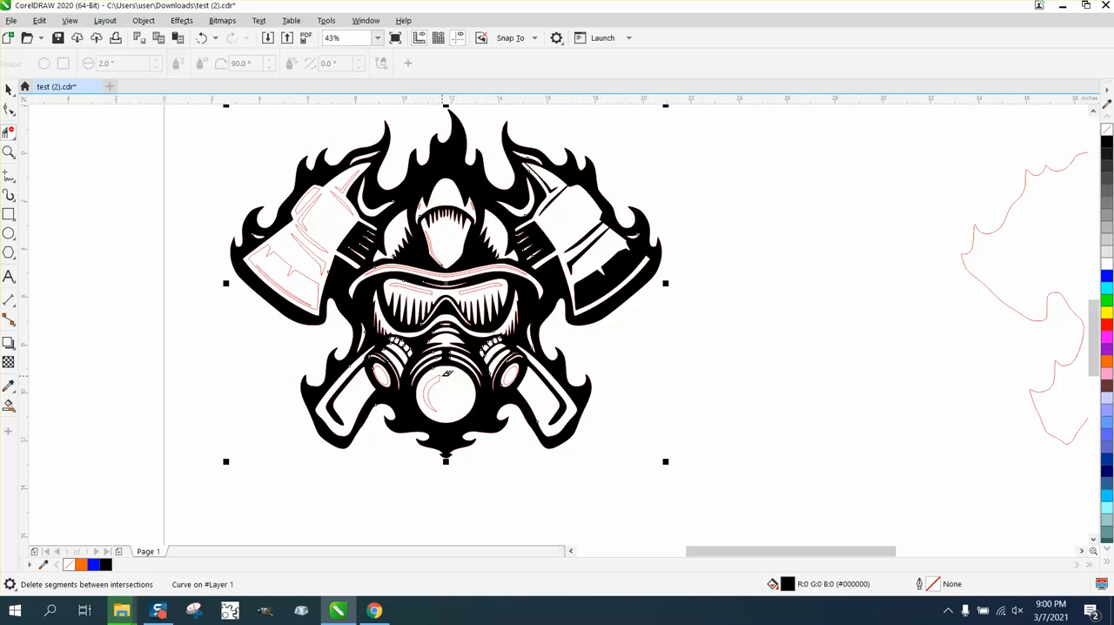
pyautogui.click(443, 370)
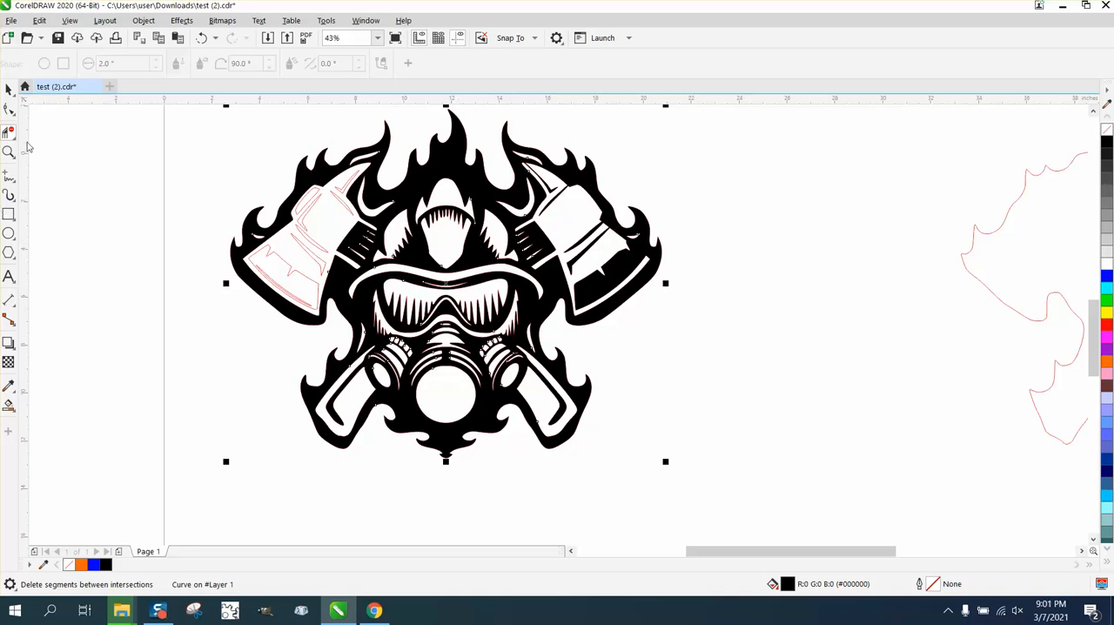
# - Undo the deletions of the detail lines in the respirator, filters, goggles and helmet
pyautogui.click(199, 39)
pyautogui.click(199, 39)
pyautogui.click(199, 39)
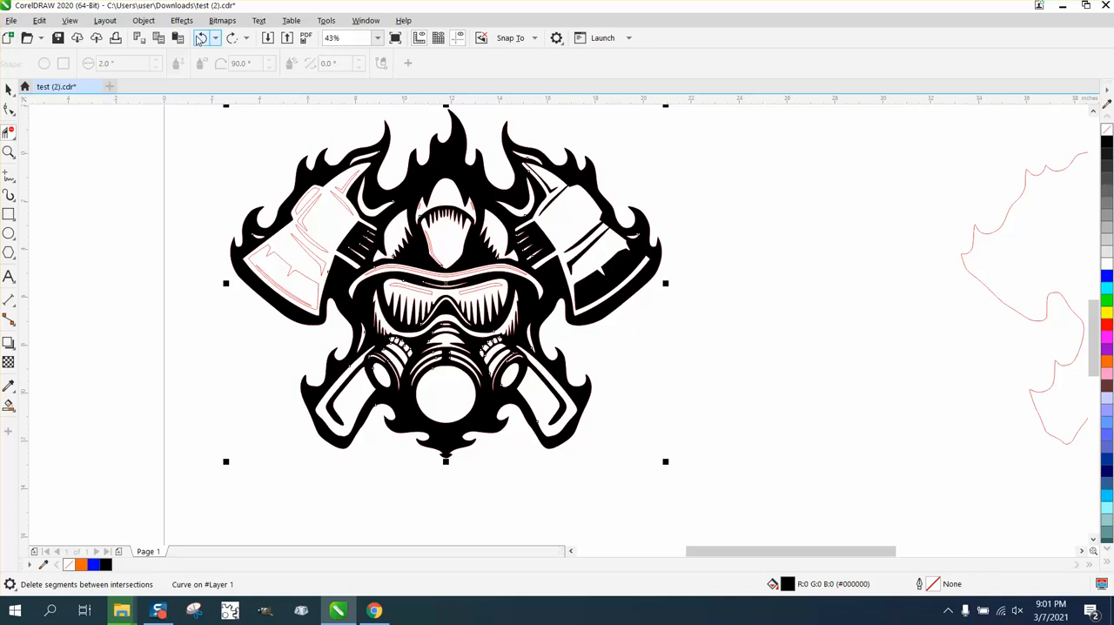
pyautogui.click(200, 39)
pyautogui.click(199, 40)
pyautogui.click(201, 39)
pyautogui.click(201, 40)
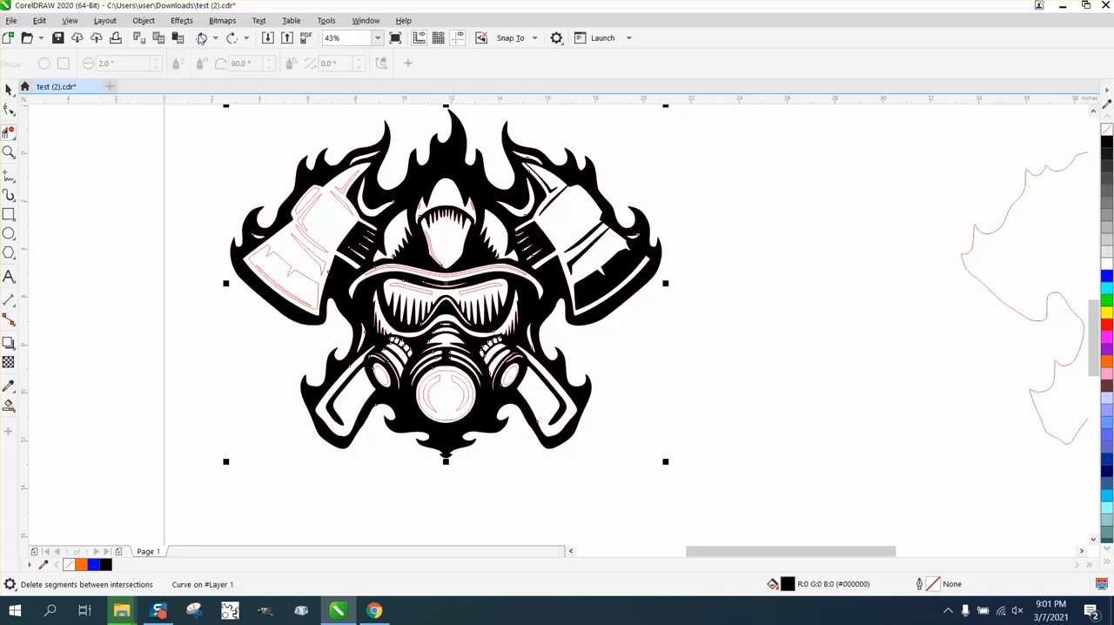
# - Remove the black fill from the selected firefighter shape
pyautogui.click(1107, 131)
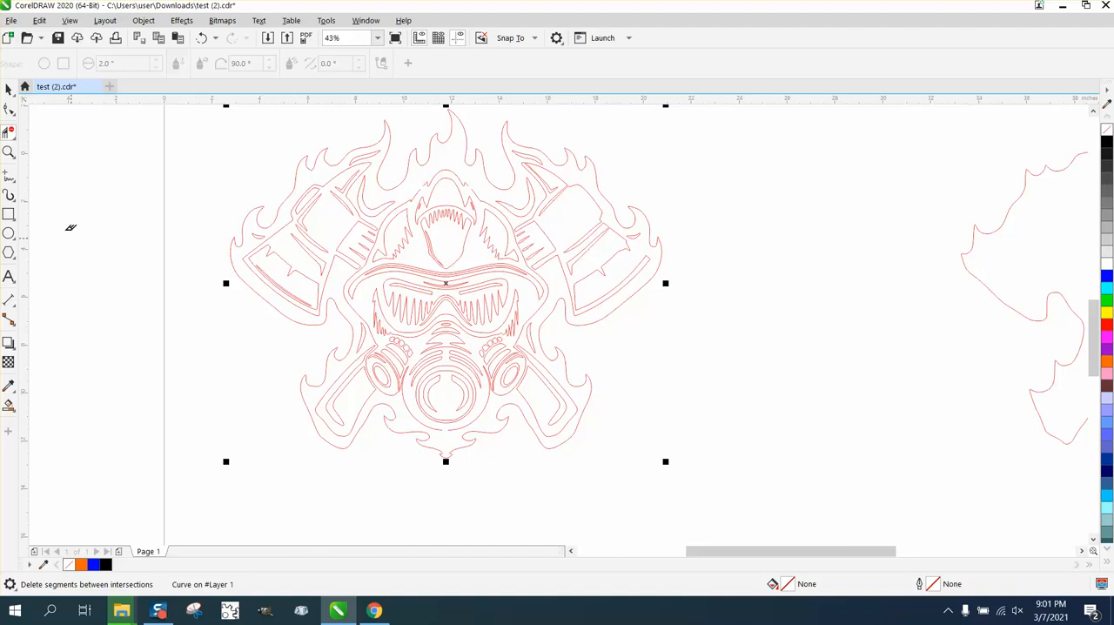
# - Draw an ellipse about 0.41 by 0.49 inches across the bottom of the double ring around the respirator
pyautogui.click(9, 152)
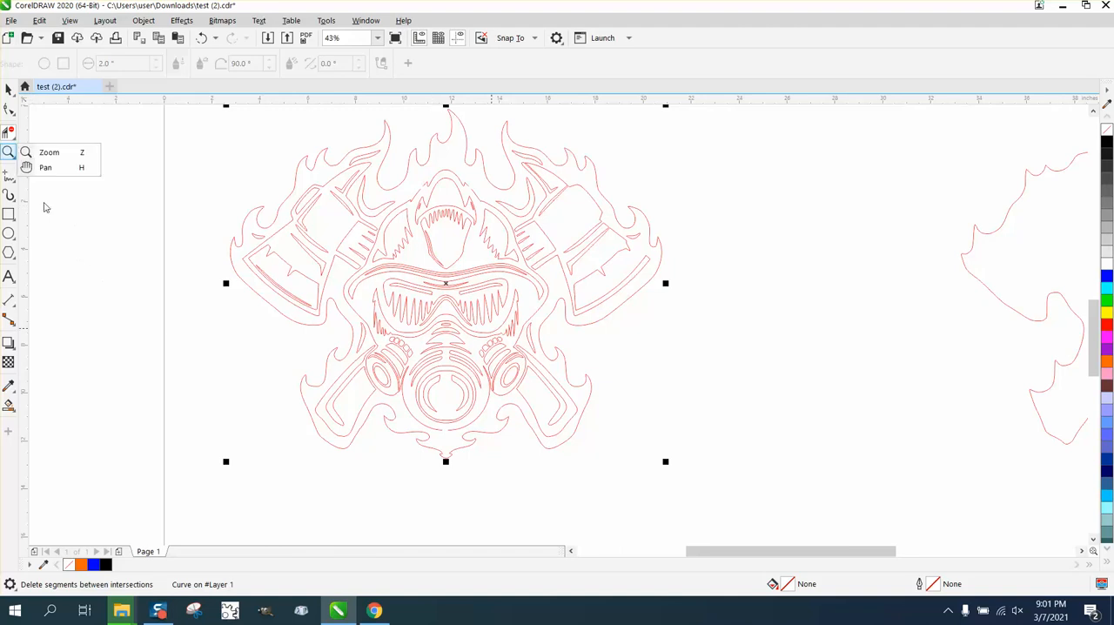
pyautogui.click(46, 167)
pyautogui.moveTo(369, 340); pyautogui.dragTo(604, 486)
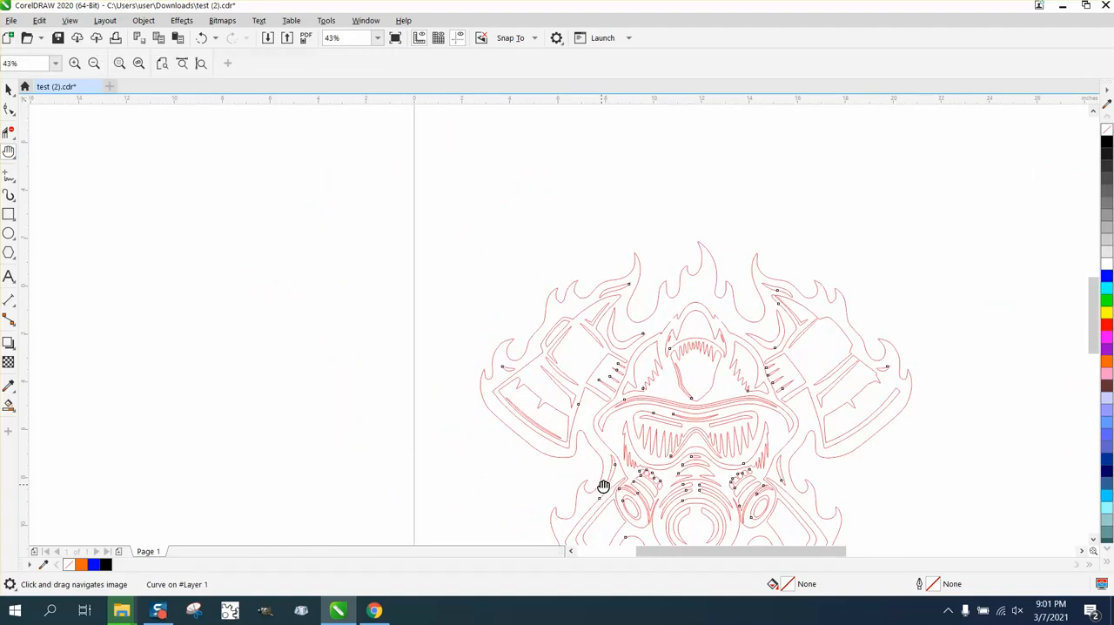
pyautogui.scroll(-5, 375, 361)
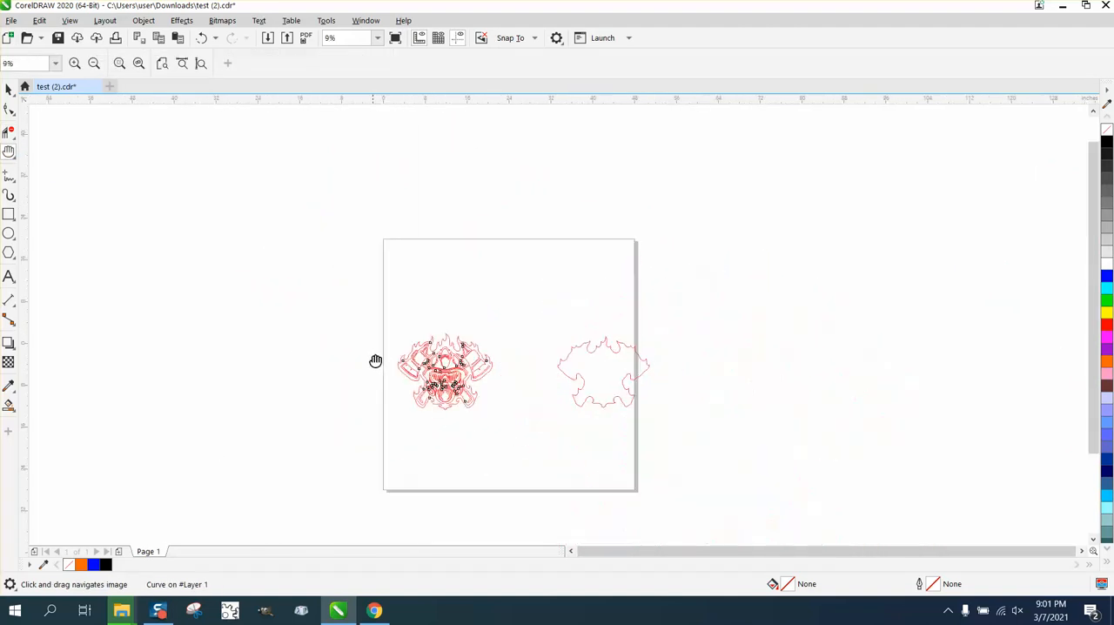
pyautogui.click(11, 162)
pyautogui.click(44, 153)
pyautogui.moveTo(419, 386); pyautogui.dragTo(521, 429)
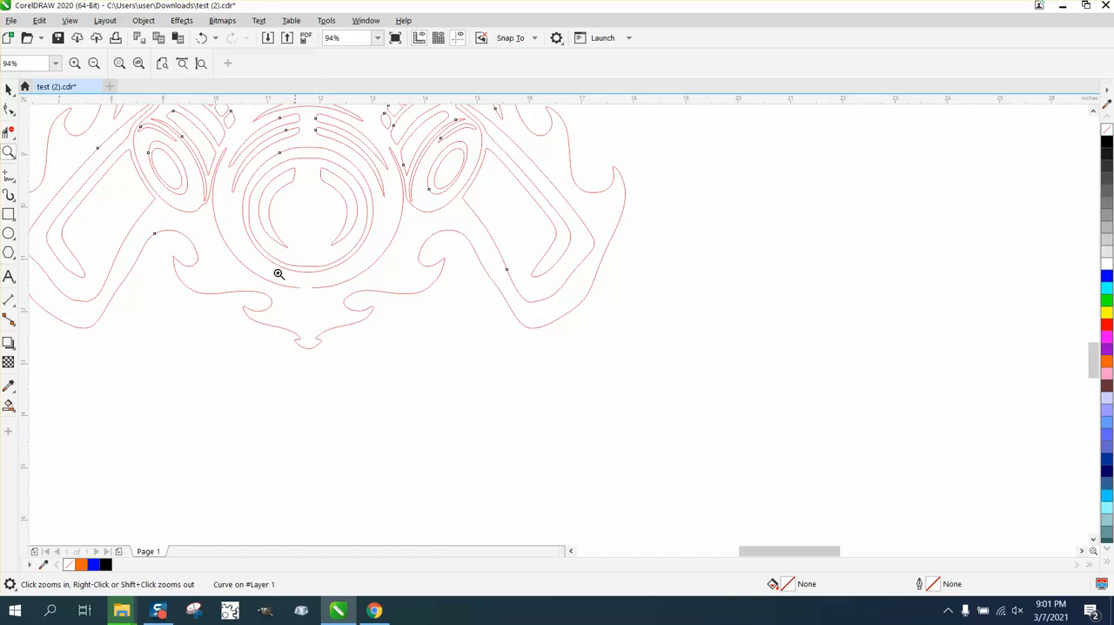
pyautogui.click(9, 108)
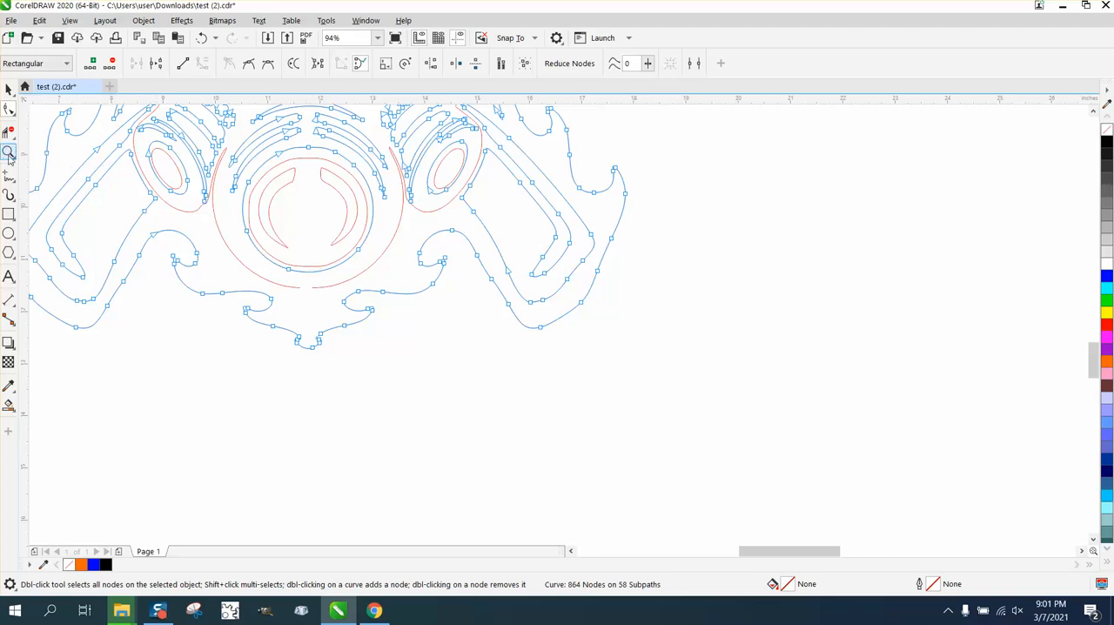
pyautogui.click(8, 233)
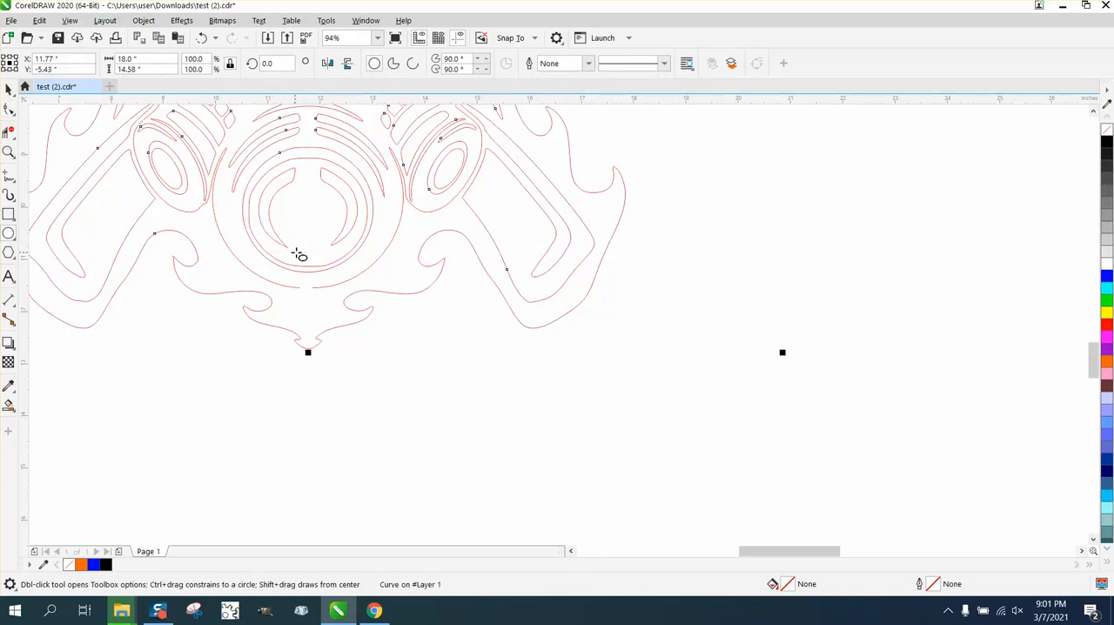
pyautogui.moveTo(320, 256); pyautogui.dragTo(294, 281)
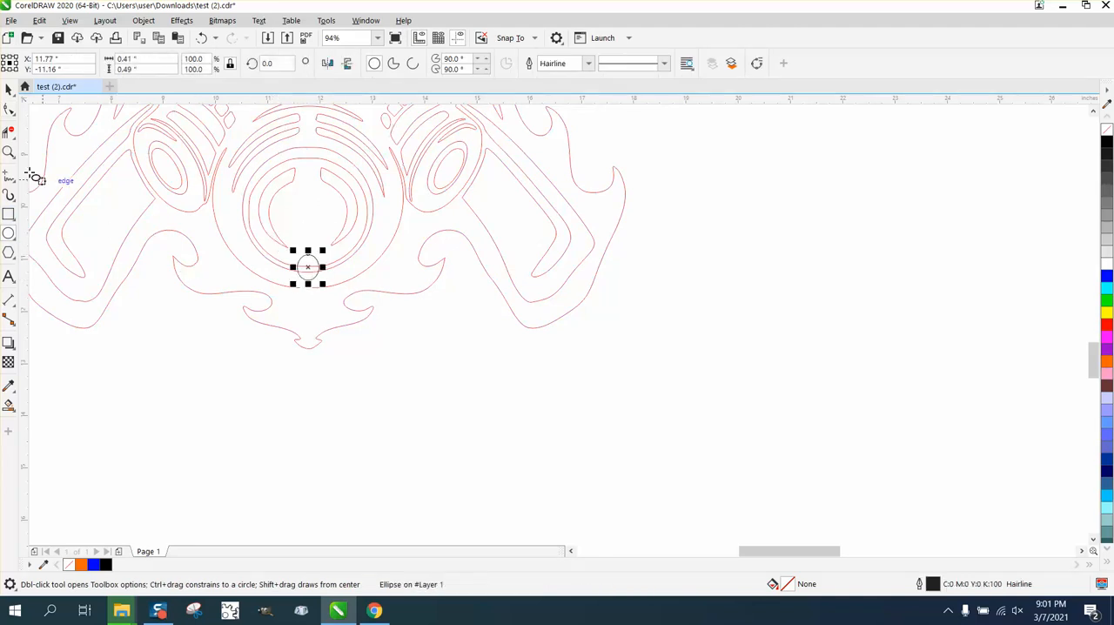
# - Open a bridge through the bottom of the respirator ring with Virtual Segment Delete, removing the ellipse's ends and the ring lines inside it
pyautogui.click(9, 131)
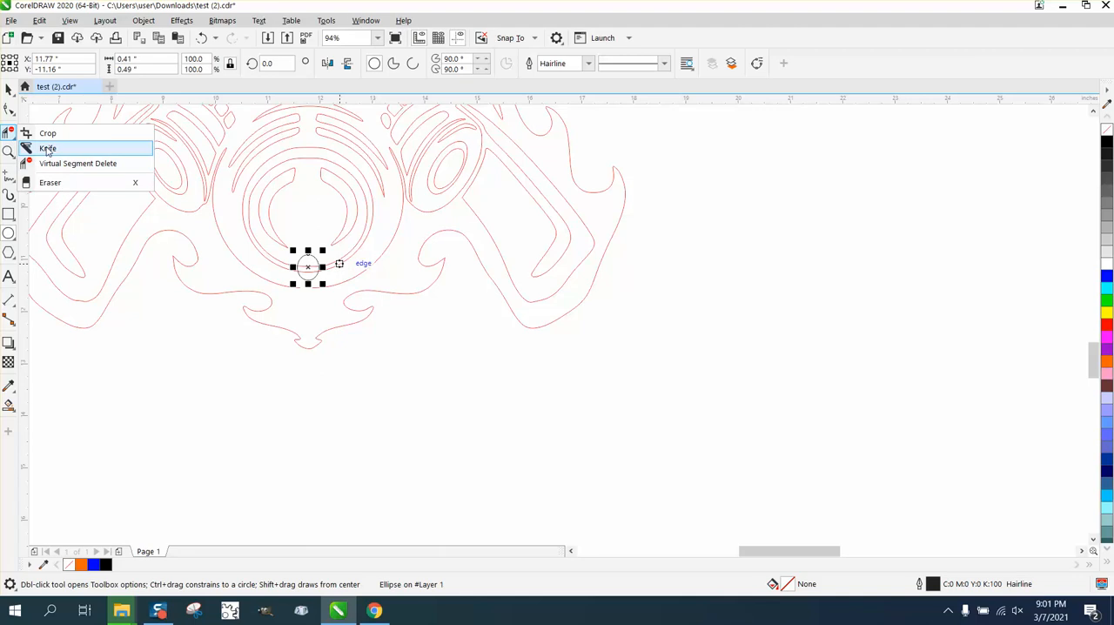
pyautogui.click(70, 162)
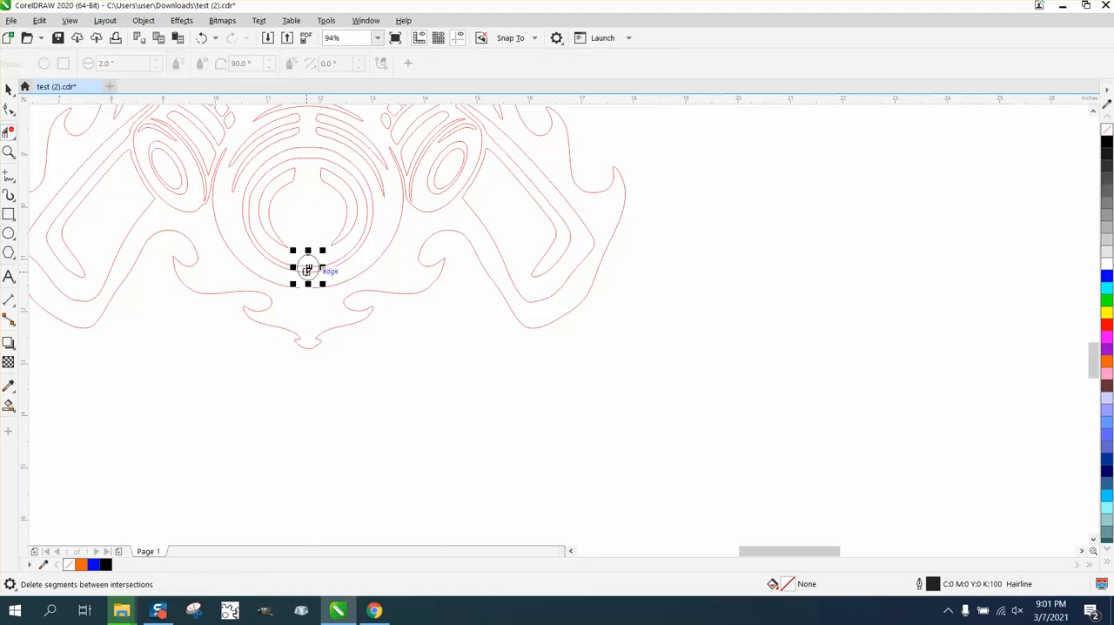
pyautogui.click(318, 253)
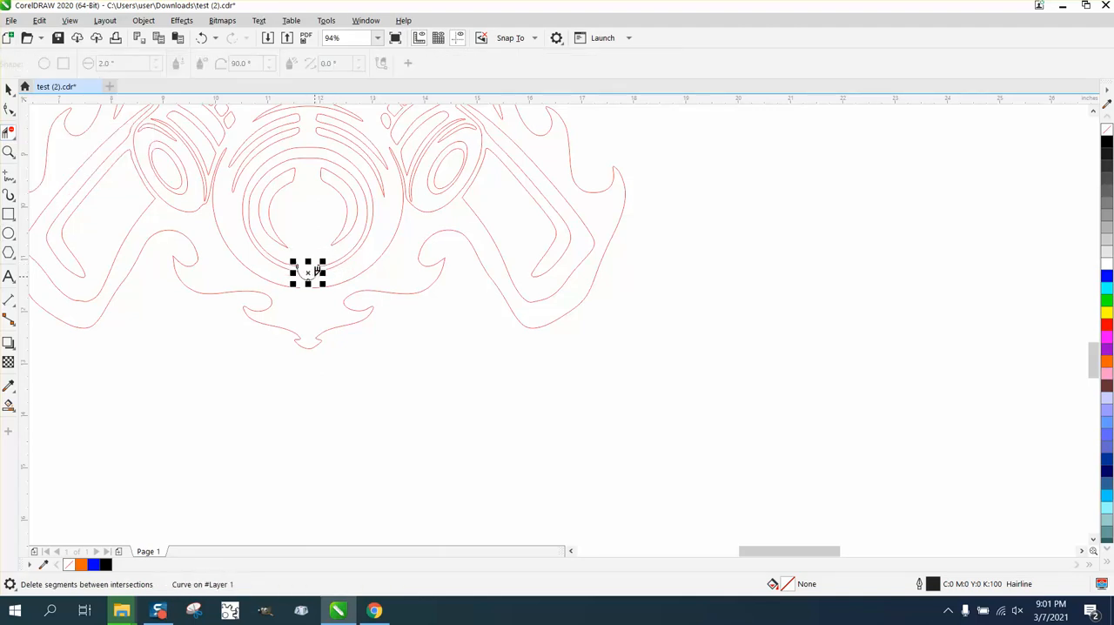
pyautogui.click(323, 275)
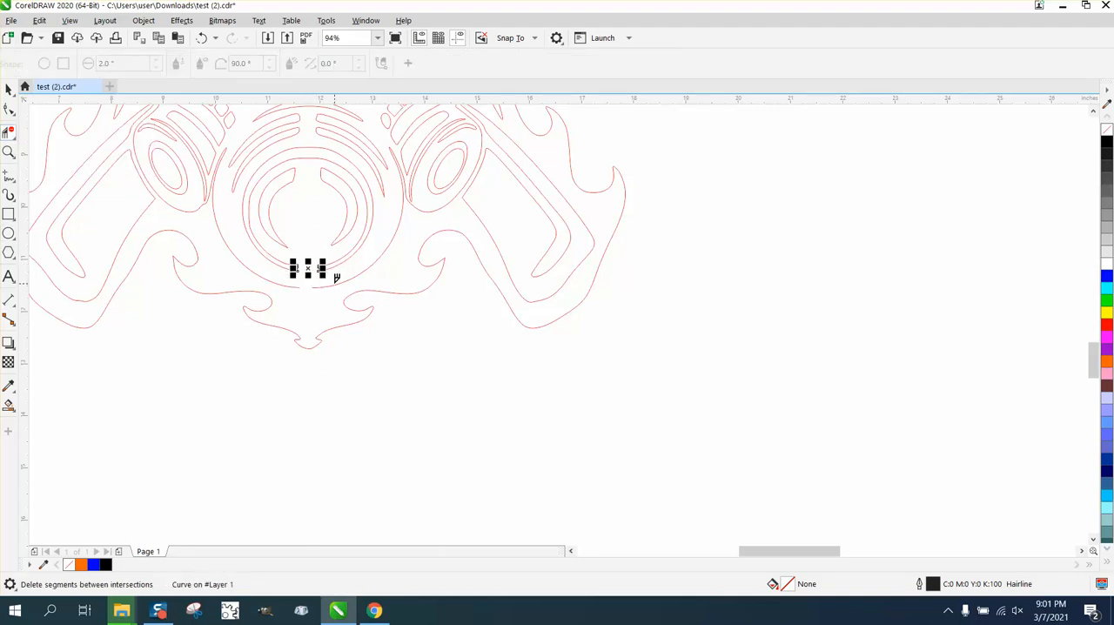
pyautogui.click(8, 152)
pyautogui.moveTo(276, 261); pyautogui.dragTo(370, 303)
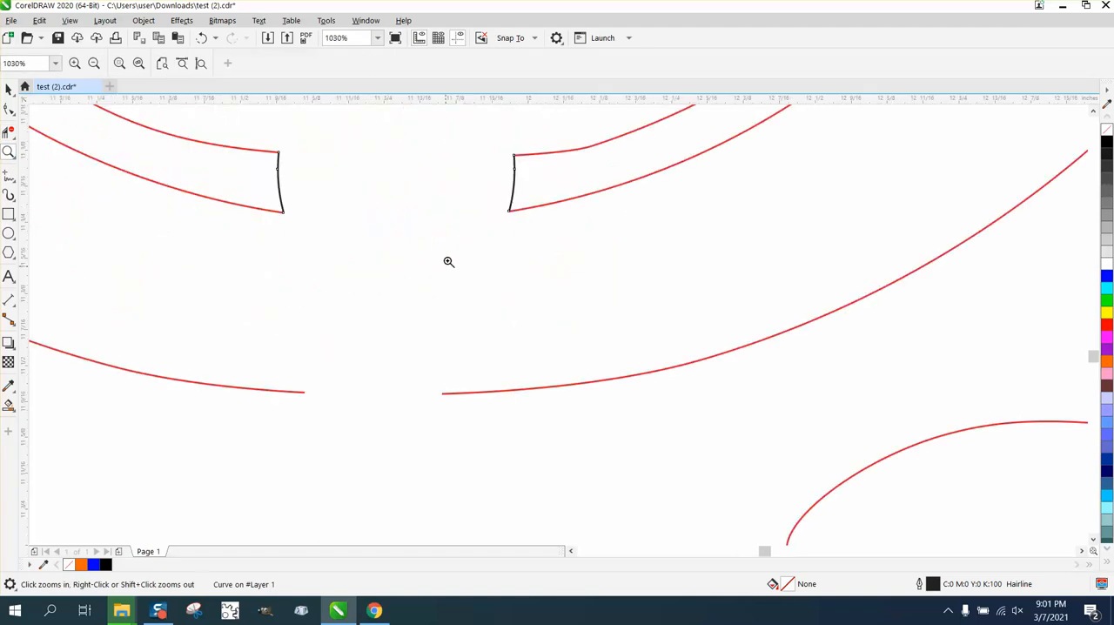
pyautogui.rightClick(389, 219)
pyautogui.rightClick(383, 253)
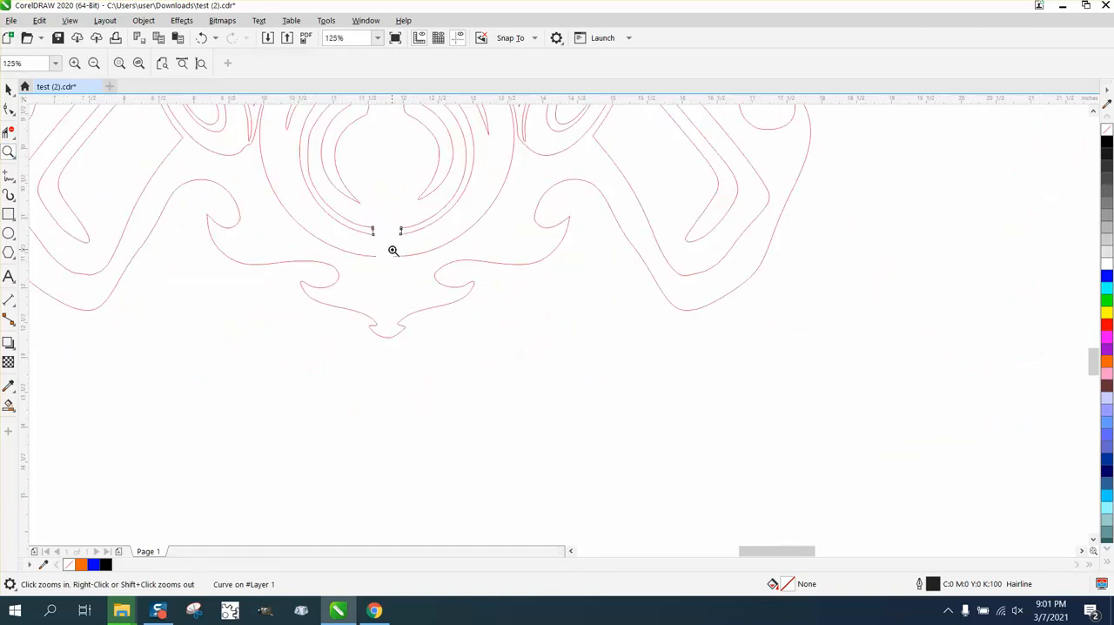
pyautogui.rightClick(409, 242)
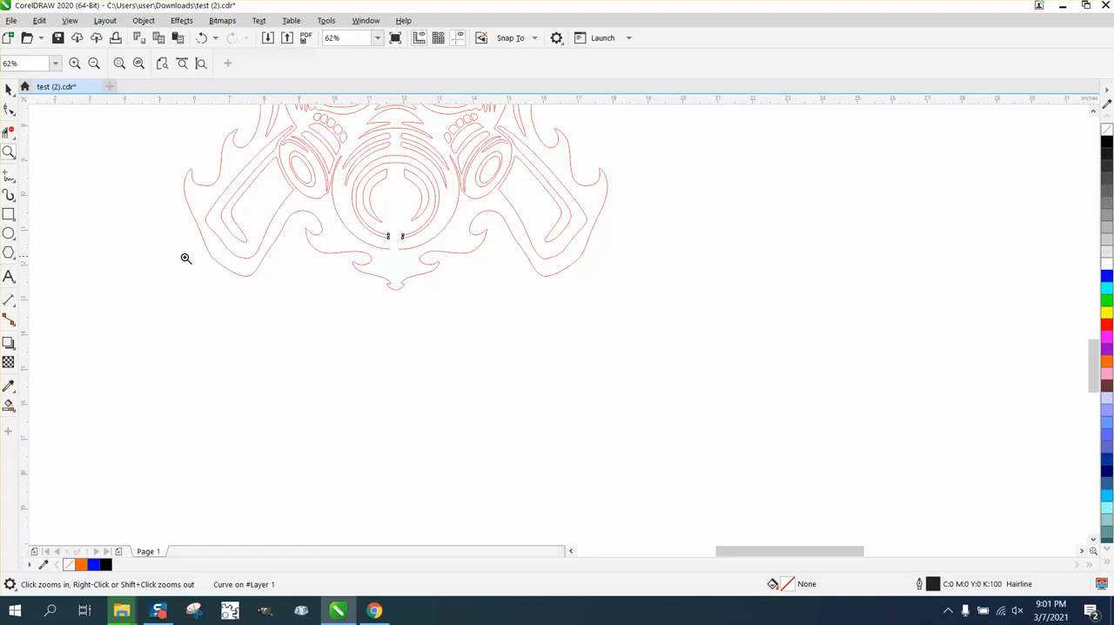
# - Test the respirator bridge by filling the connected body with black using Smart Fill, and undo the fill
pyautogui.click(9, 405)
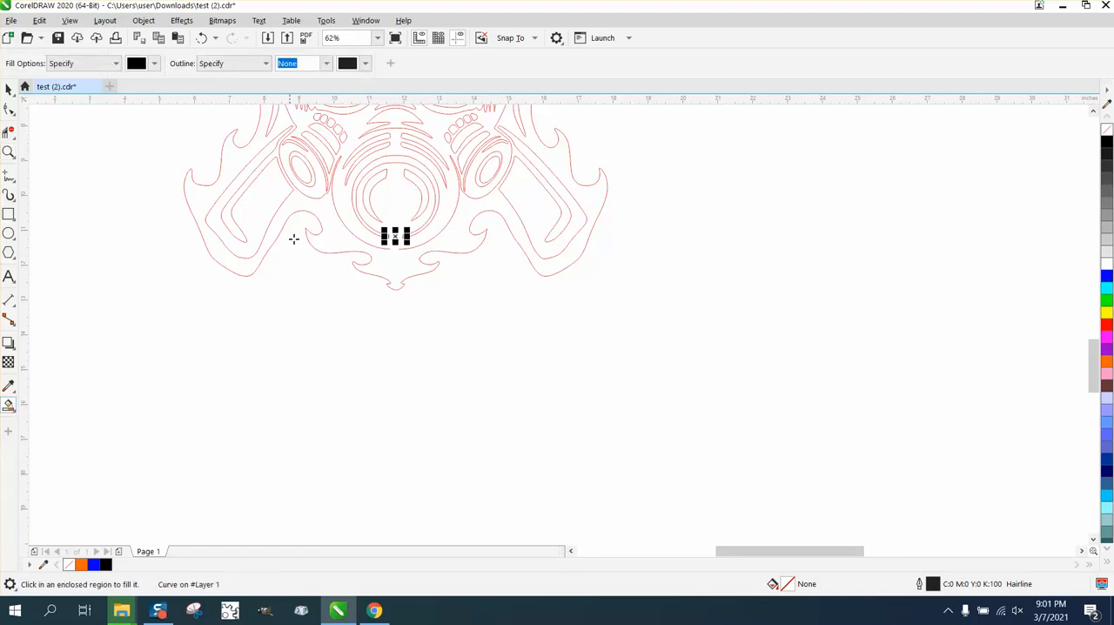
pyautogui.click(352, 139)
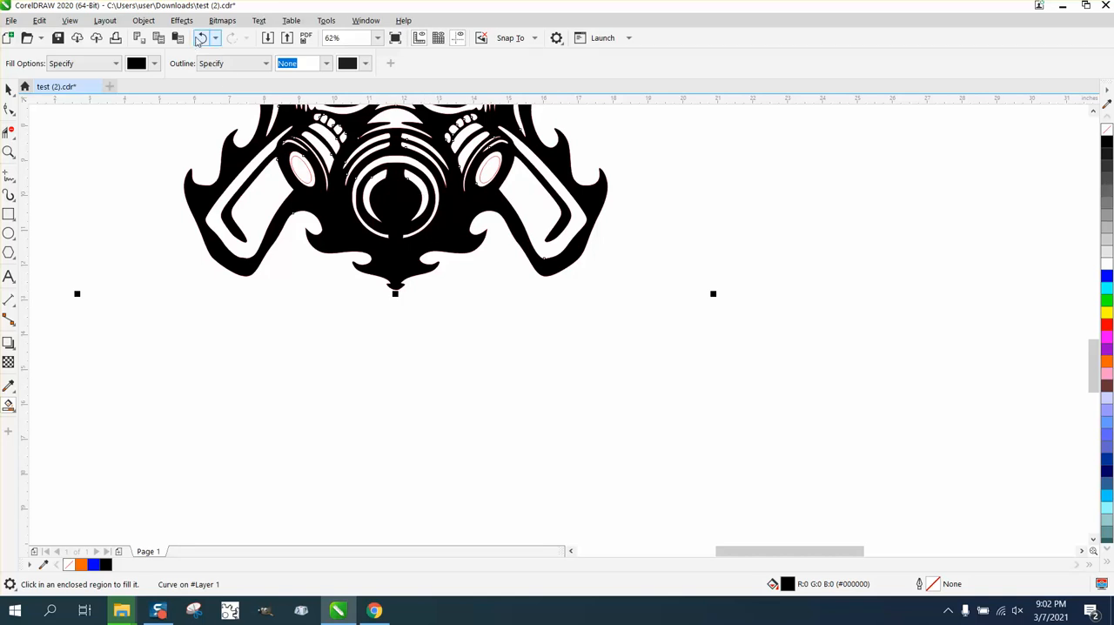
pyautogui.scroll(-1, 518, 294)
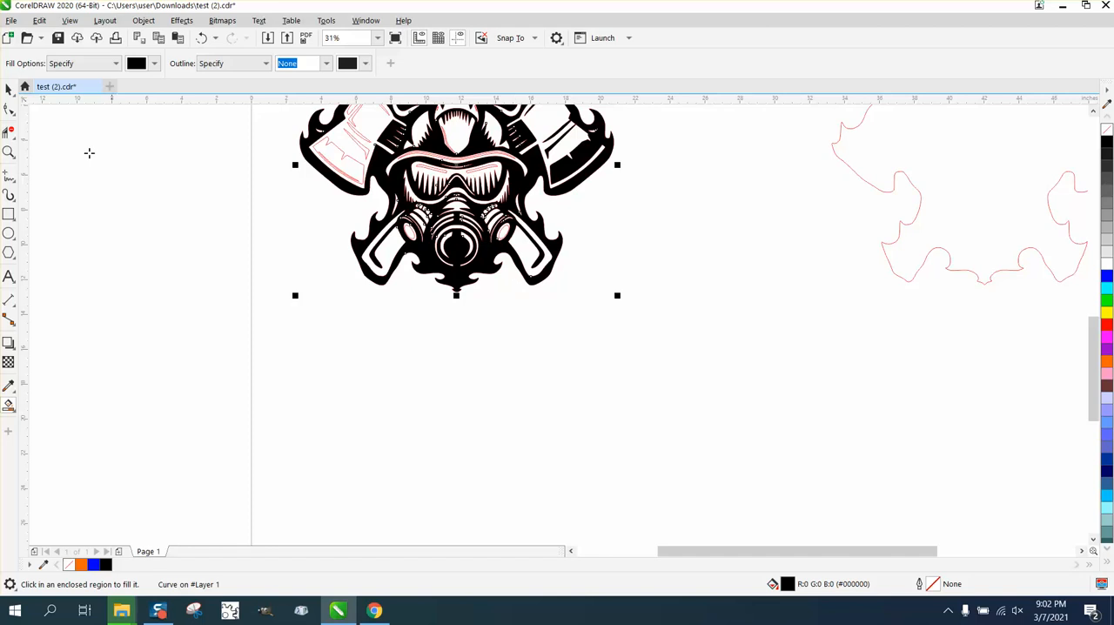
pyautogui.click(201, 38)
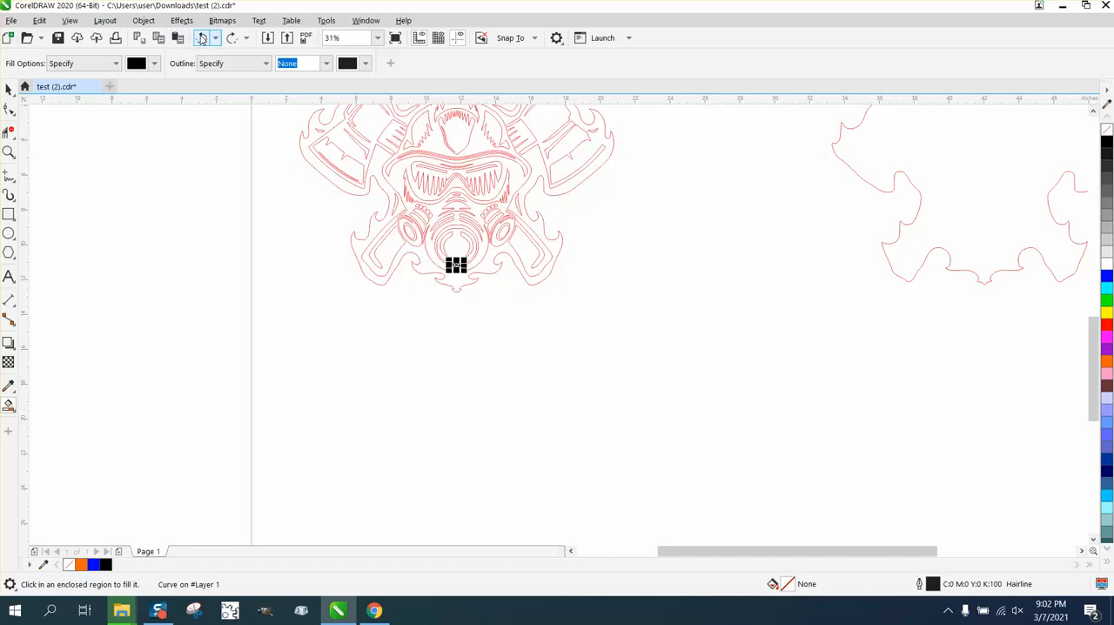
# - Draw a rectangle about 0.11 by 0.2 inches spanning the goggle lens's upper edge and the right-hand highlight strip
pyautogui.click(9, 152)
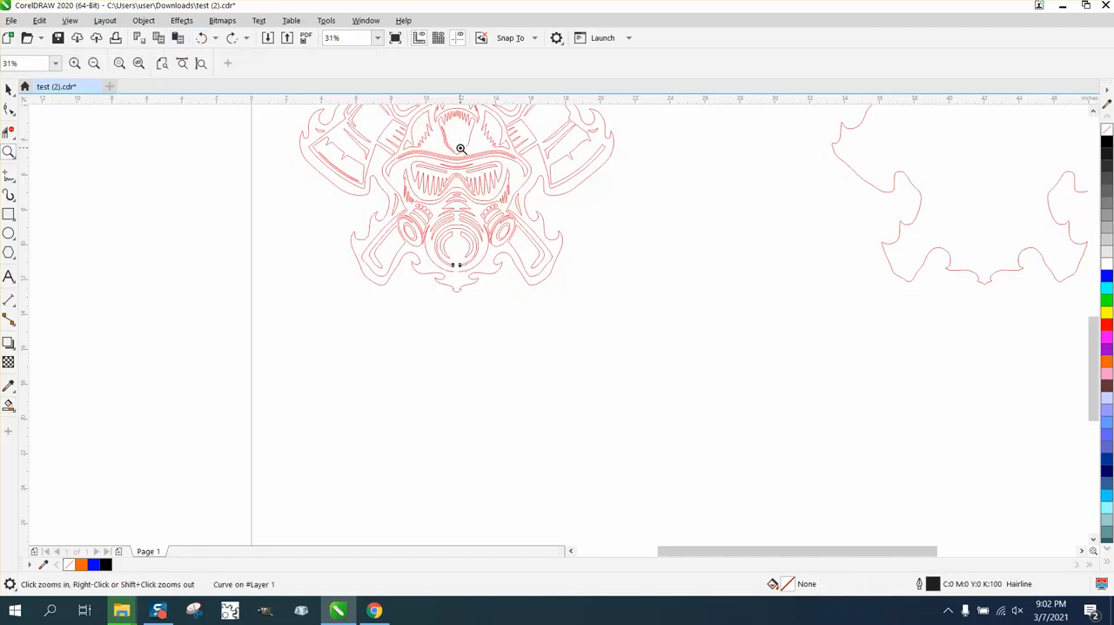
pyautogui.moveTo(461, 149); pyautogui.dragTo(534, 208)
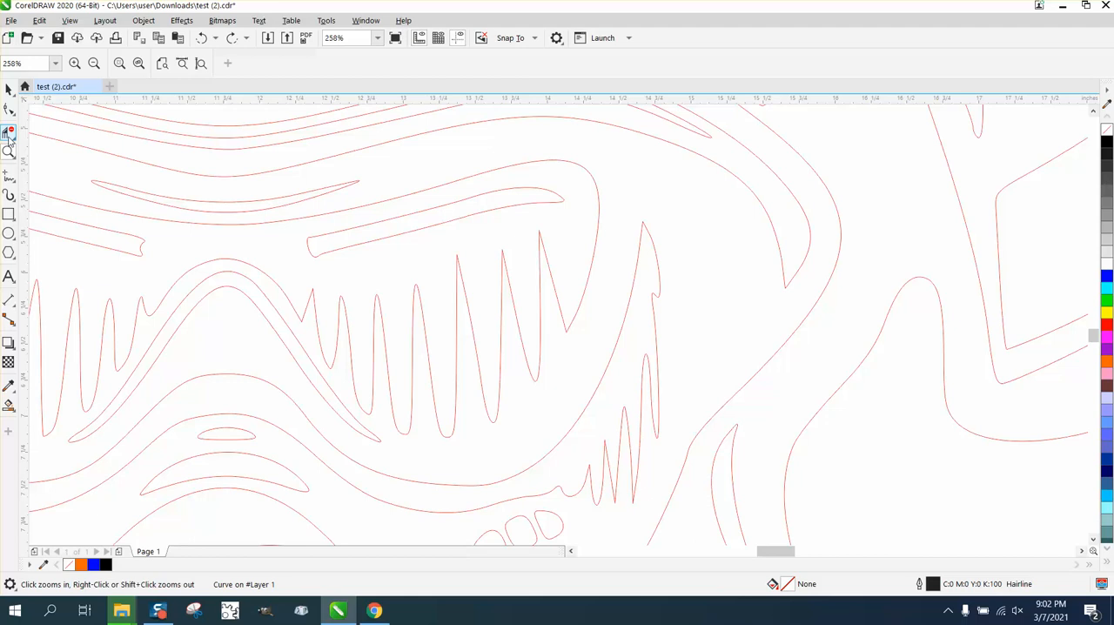
pyautogui.click(8, 214)
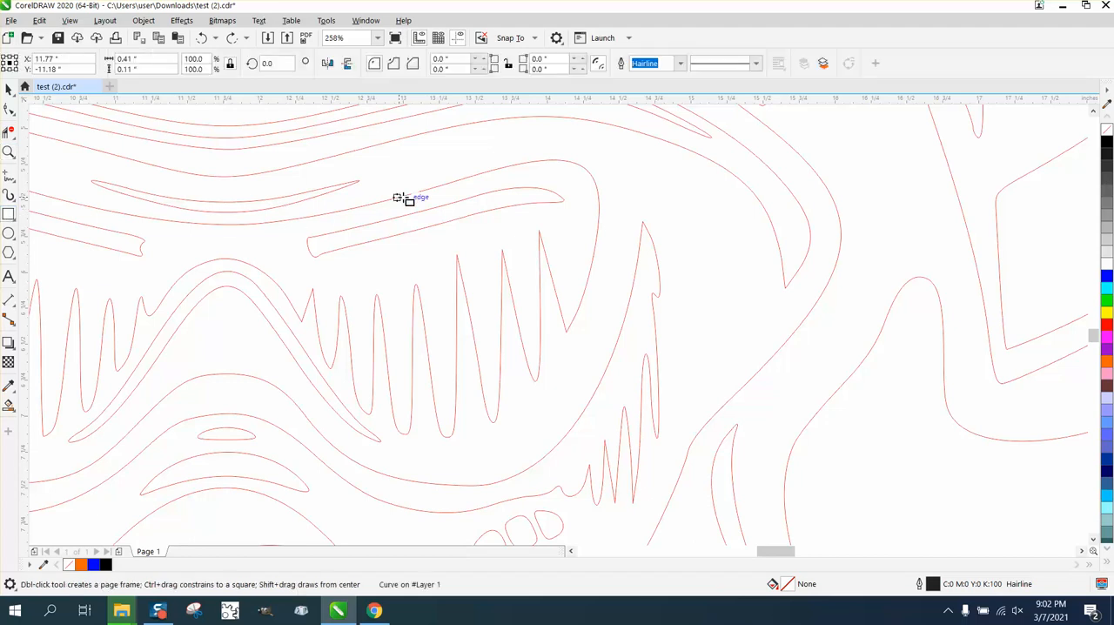
pyautogui.moveTo(419, 185); pyautogui.dragTo(437, 214)
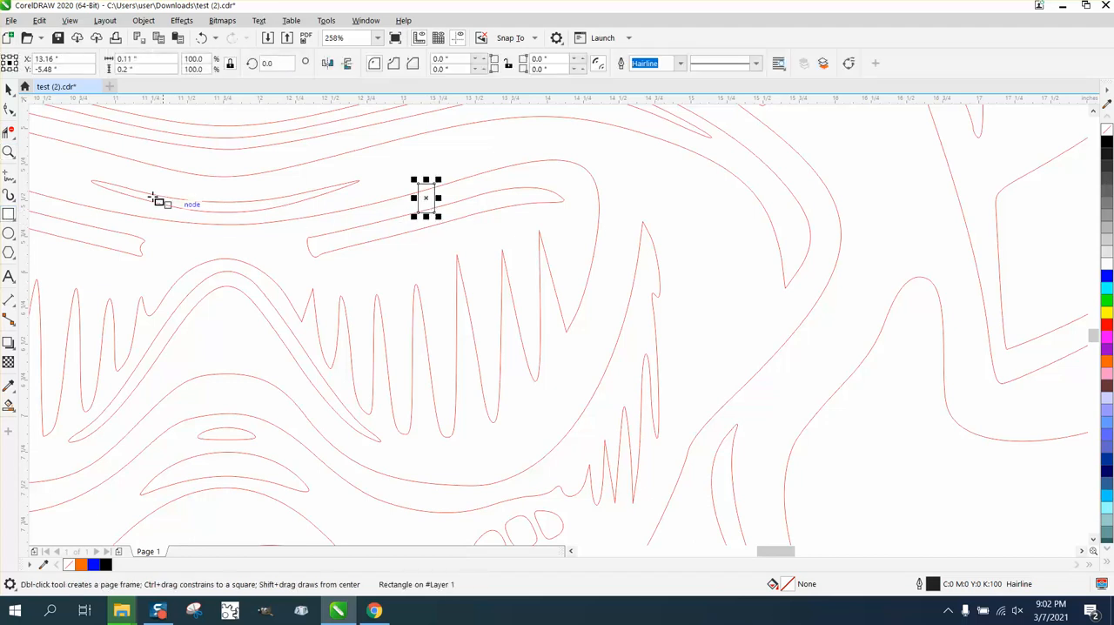
# - Trim the rectangle's ends and the lines crossing it with Virtual Segment Delete to bridge the highlight strip to the goggle frame
pyautogui.click(8, 132)
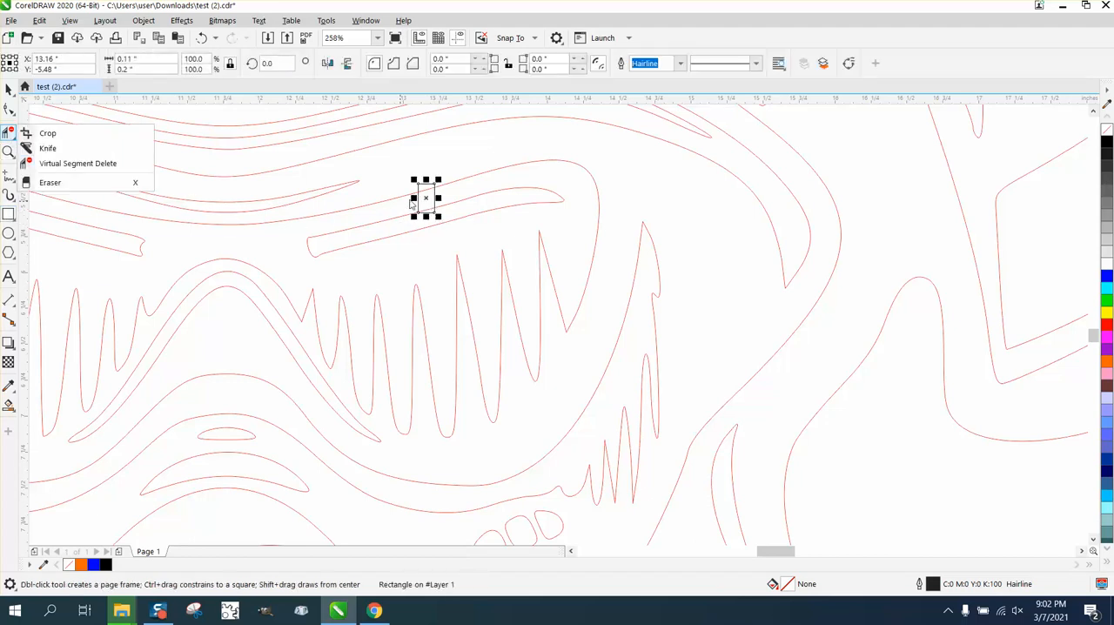
pyautogui.click(53, 164)
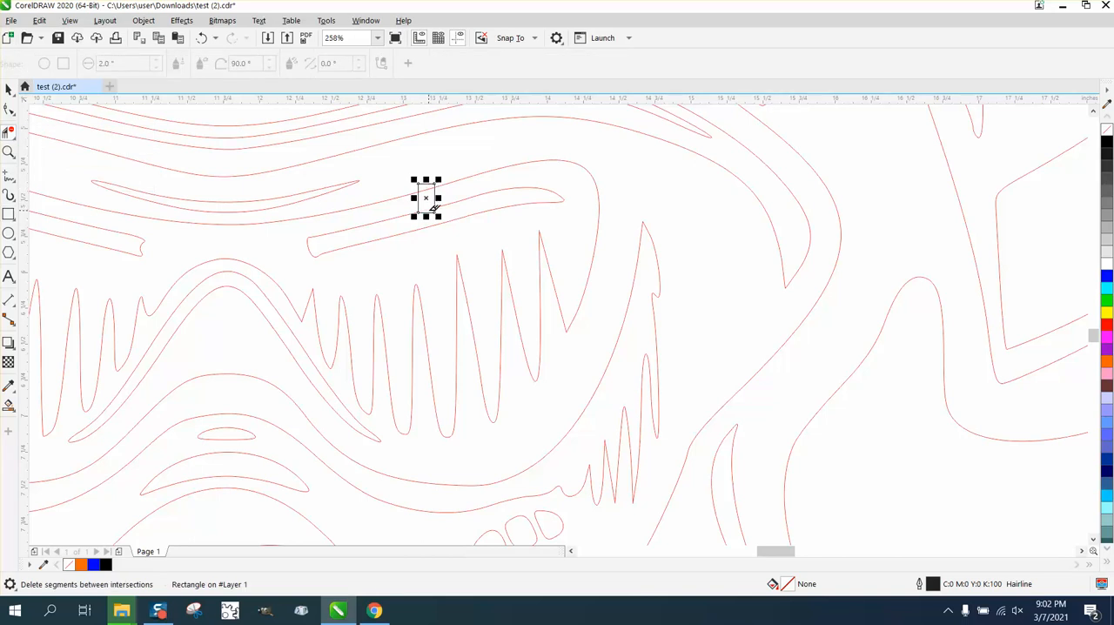
pyautogui.click(433, 190)
pyautogui.click(429, 181)
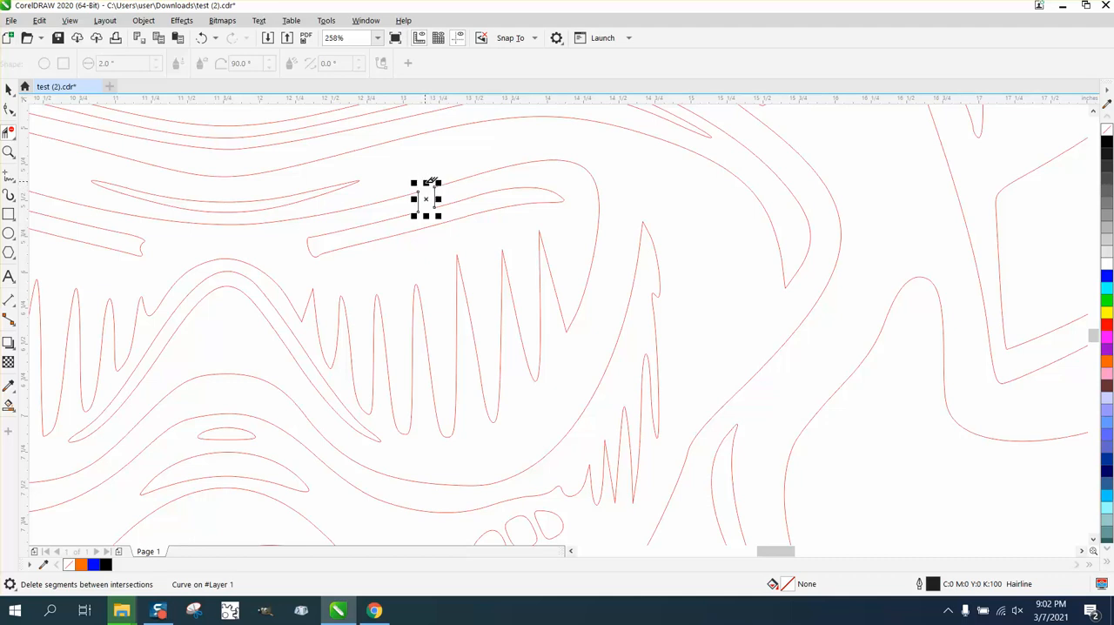
# - Test the highlight strip bridge by filling the connected region with black using Smart Fill, and undo the fill
pyautogui.click(9, 152)
pyautogui.scroll(-2, 450, 222)
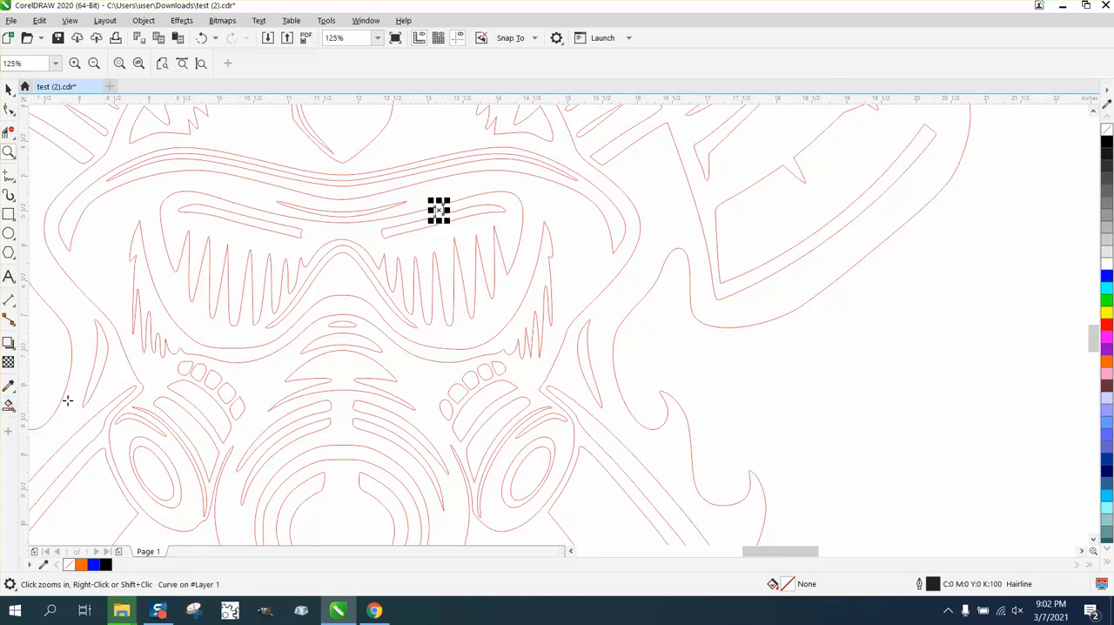
pyautogui.click(9, 405)
pyautogui.click(258, 375)
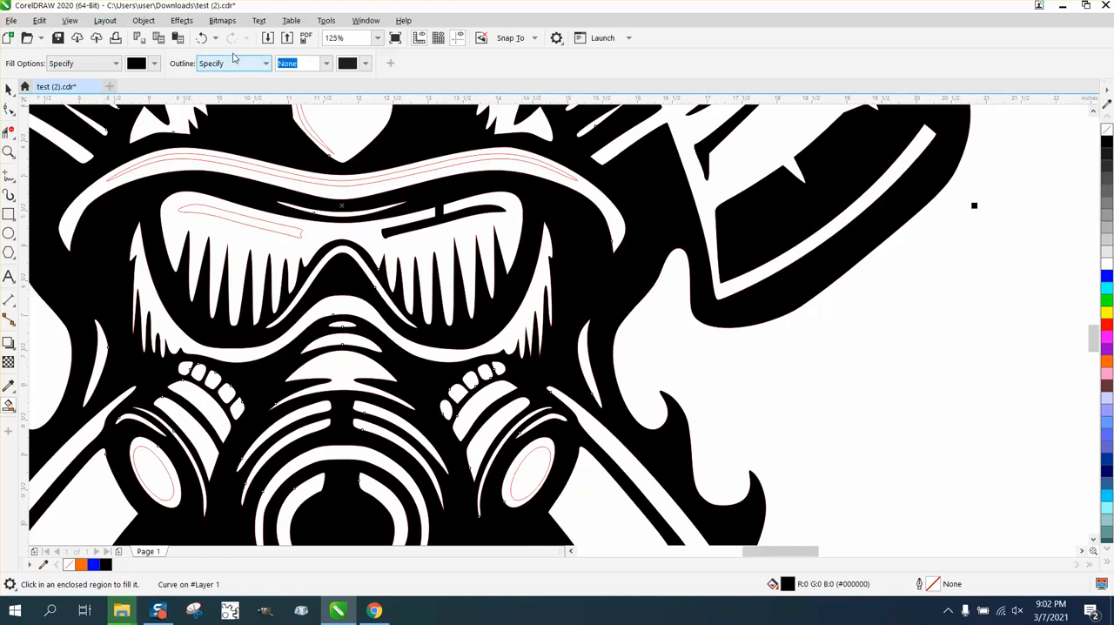
pyautogui.click(203, 37)
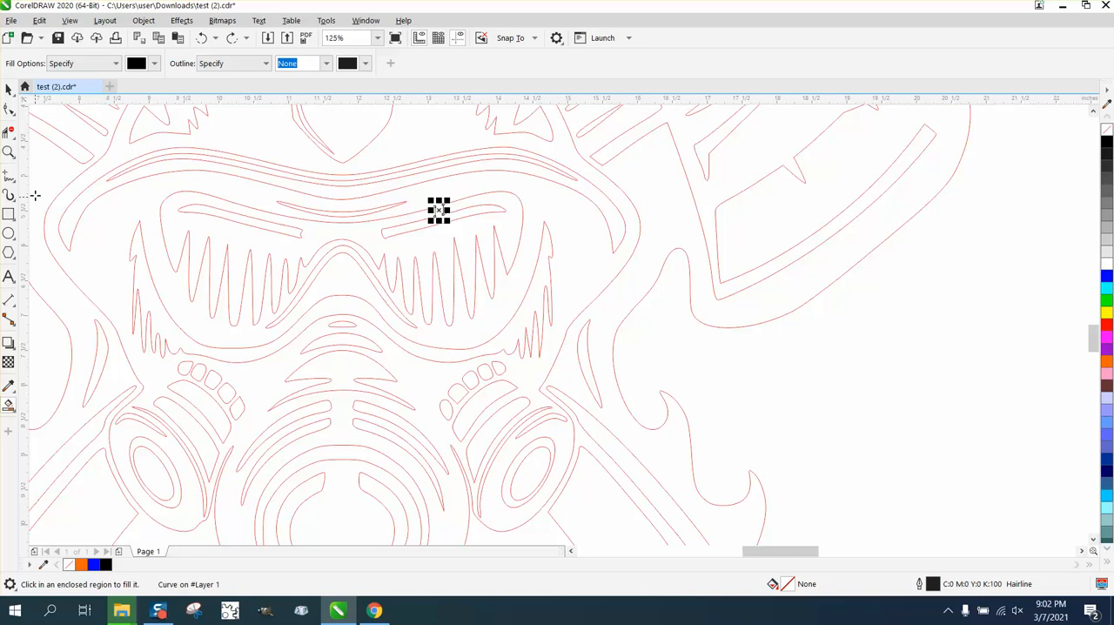
# - Draw a rectangle about 0.31 by 0.42 inches across the center of the bands above the goggles
pyautogui.press('i')
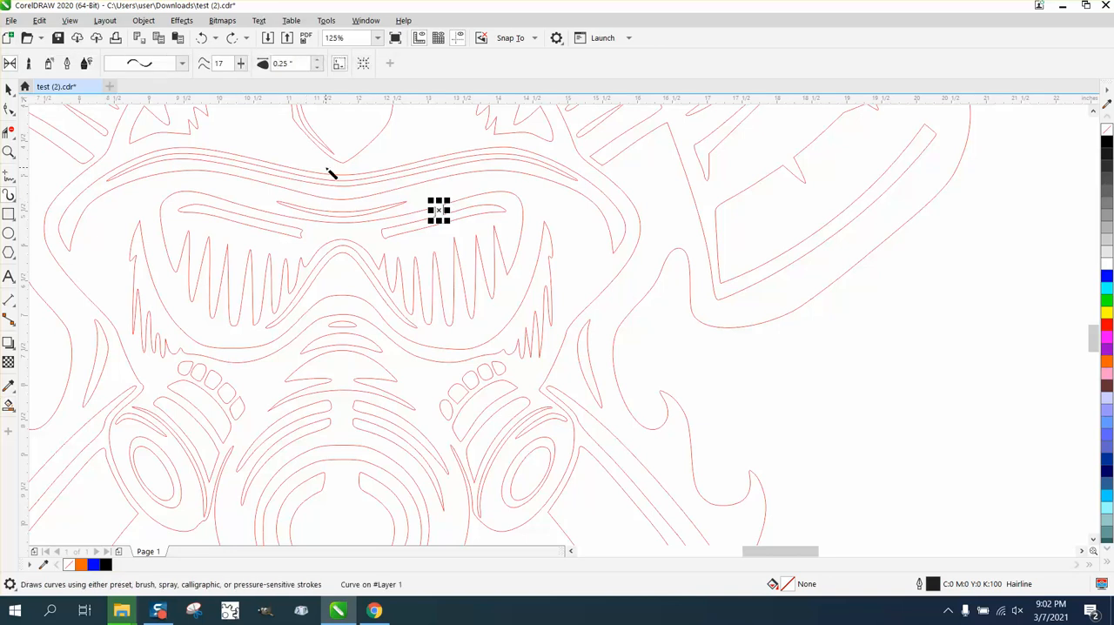
pyautogui.click(8, 214)
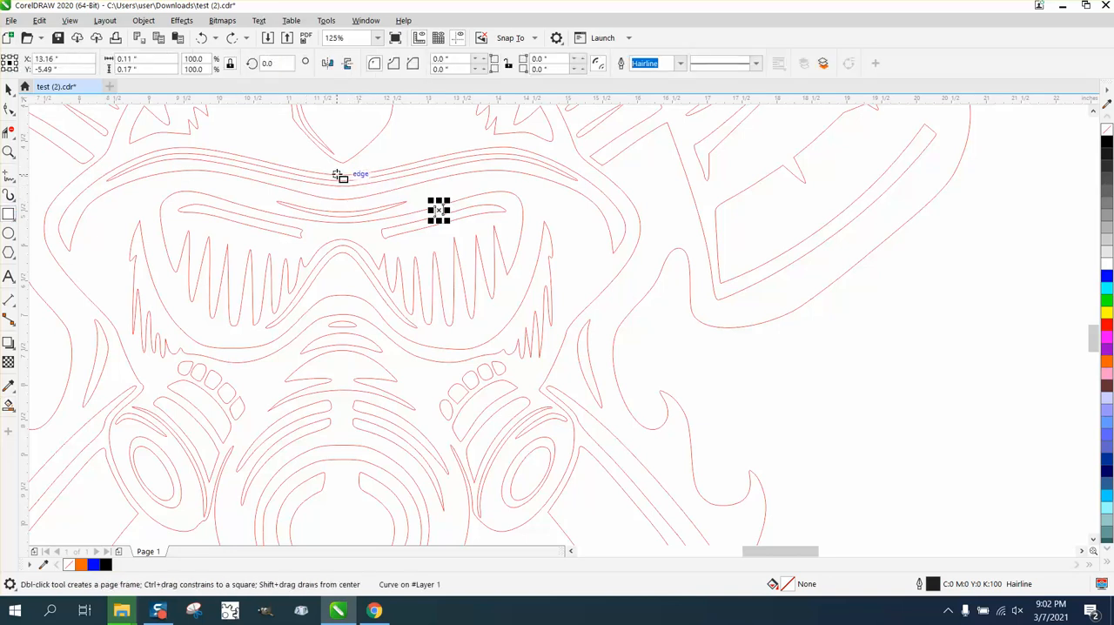
pyautogui.moveTo(334, 167); pyautogui.dragTo(353, 202)
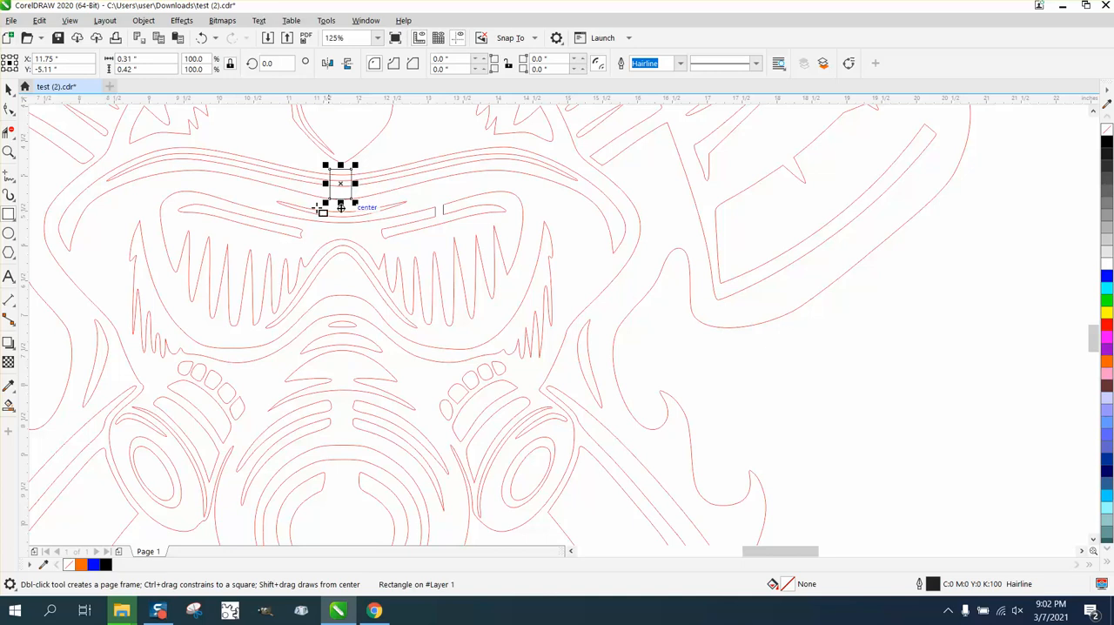
# - Open a bridge through the bands above the goggles with Virtual Segment Delete, removing the rectangle's ends and the band lines between its sides
pyautogui.click(8, 132)
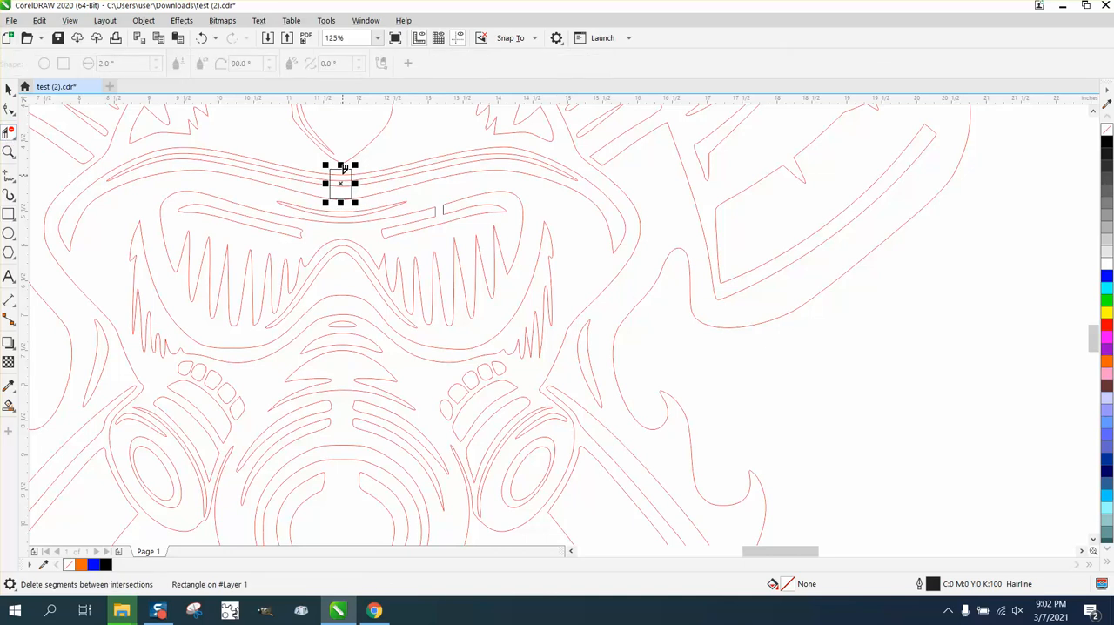
pyautogui.click(344, 168)
pyautogui.click(350, 165)
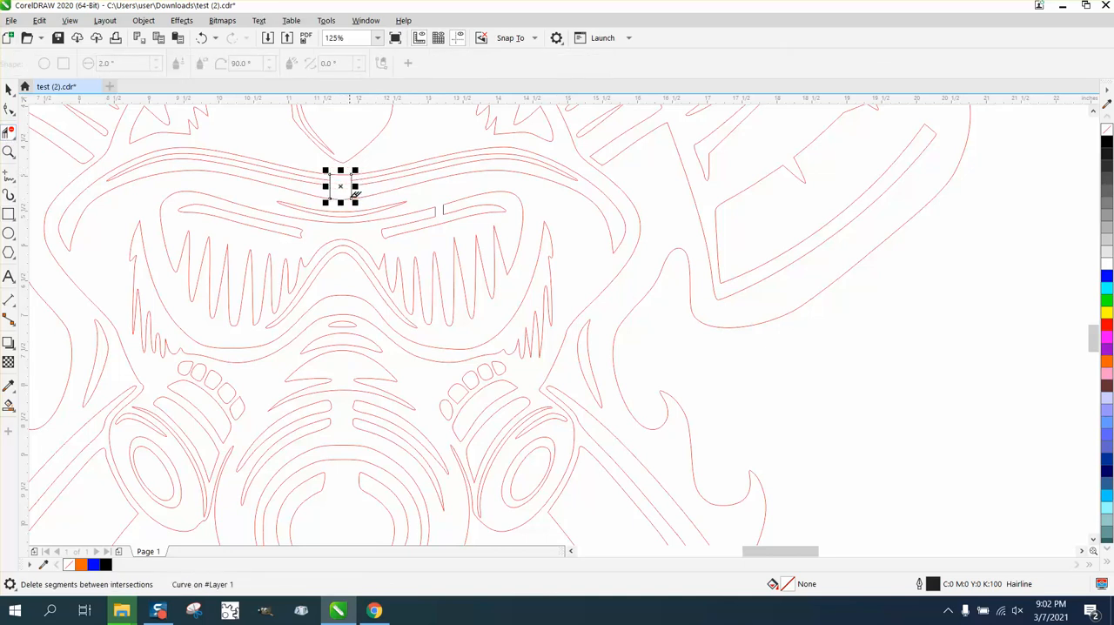
pyautogui.click(8, 151)
pyautogui.moveTo(318, 168); pyautogui.dragTo(427, 225)
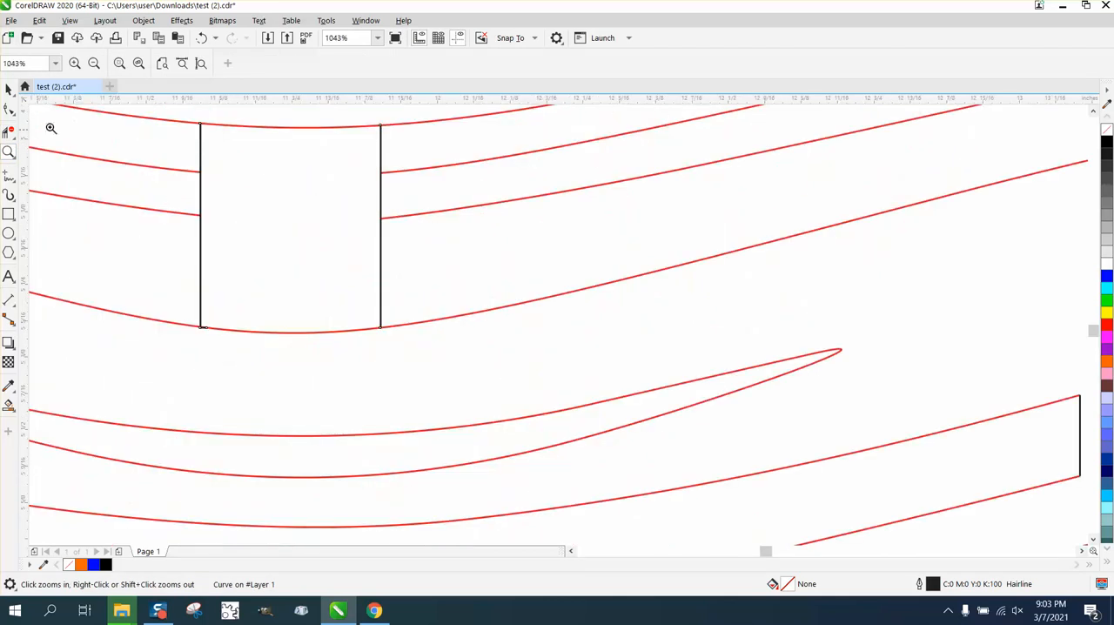
pyautogui.click(9, 108)
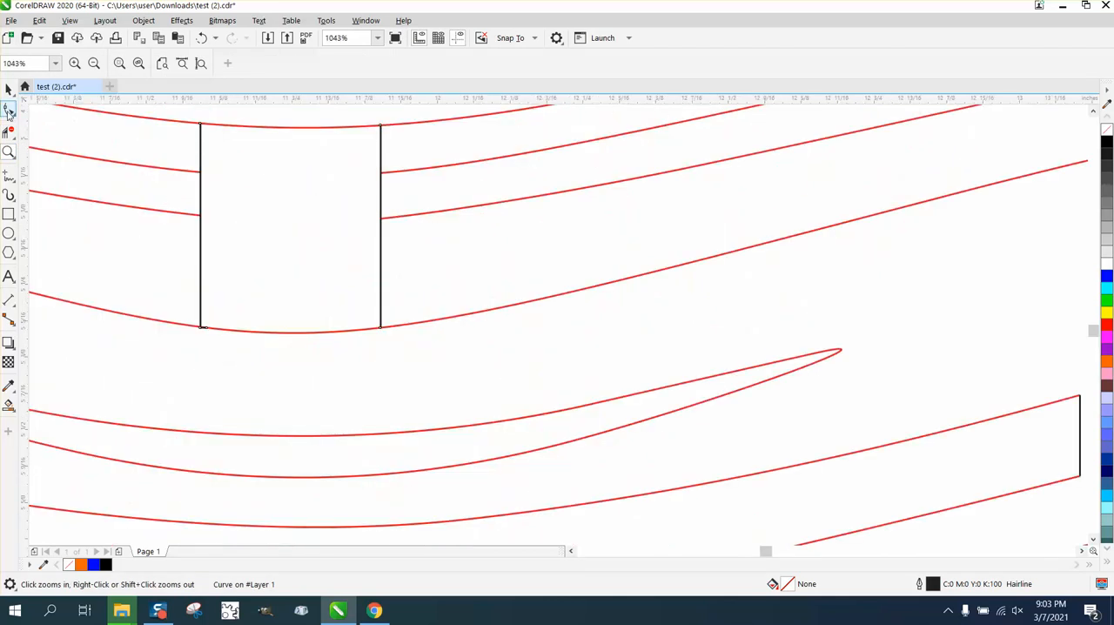
pyautogui.click(263, 124)
pyautogui.moveTo(269, 276); pyautogui.dragTo(311, 353)
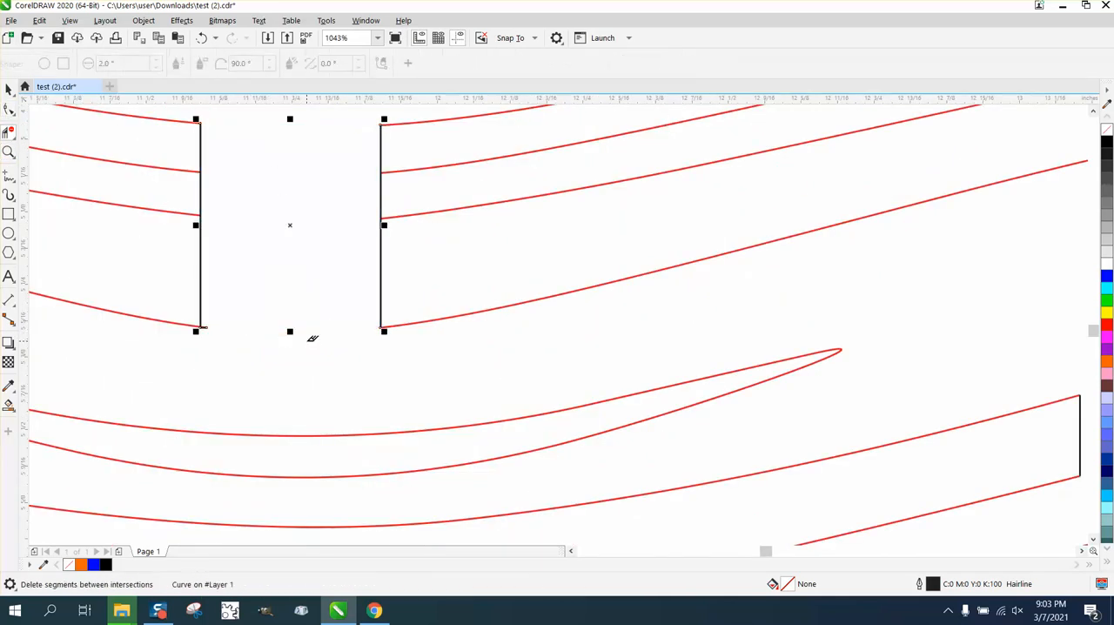
# - Test the bridge above the goggles by filling the connected region with black using Smart Fill, and undo the fill
pyautogui.scroll(-2, 292, 294)
pyautogui.scroll(-4, 318, 286)
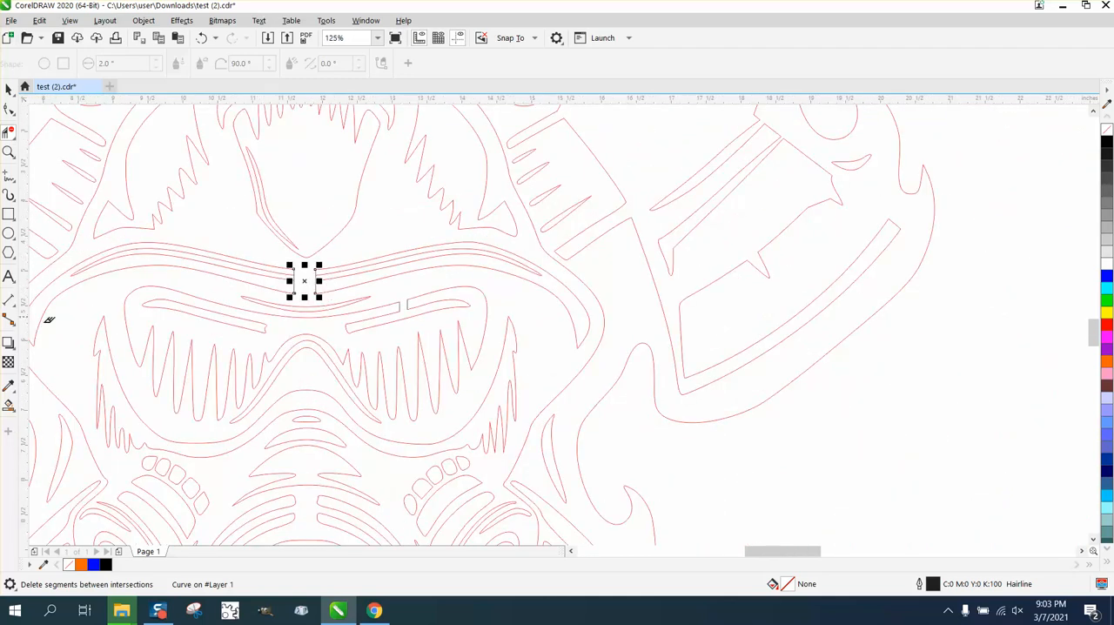
pyautogui.click(8, 405)
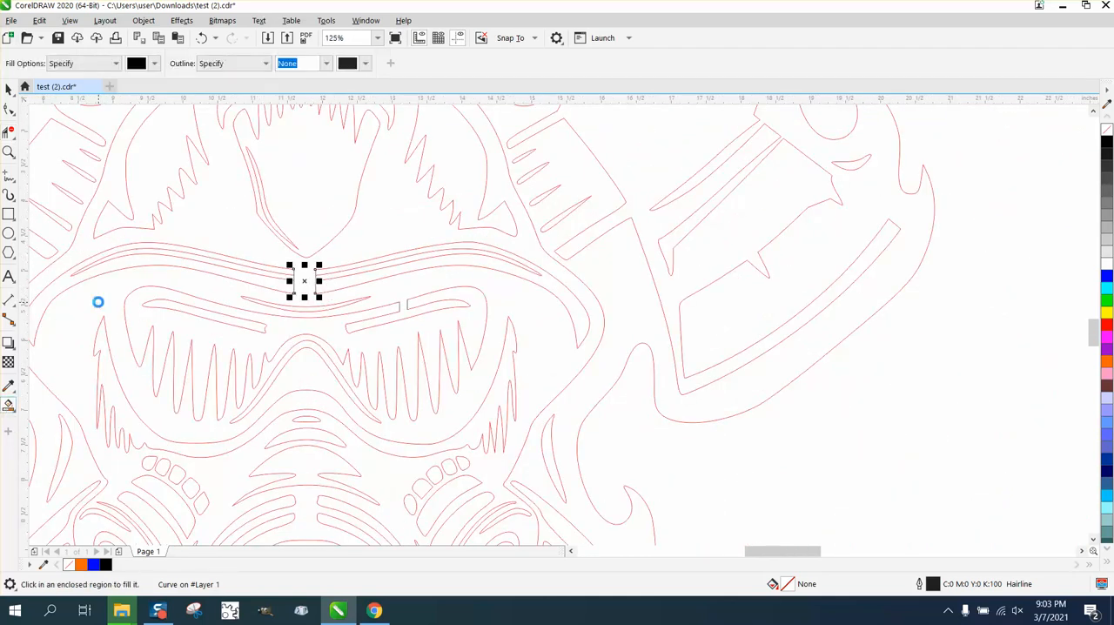
pyautogui.click(98, 302)
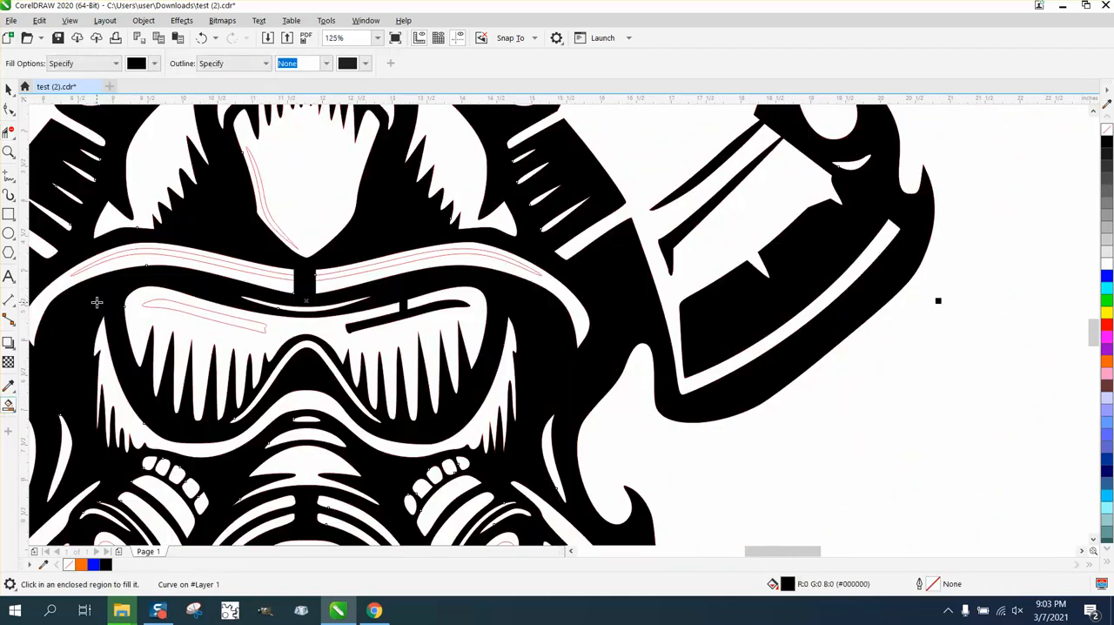
pyautogui.click(201, 38)
# - Open the inner band above the goggles with Virtual Segment Delete, removing the bridge's two side segments between the middle band lines
pyautogui.click(8, 152)
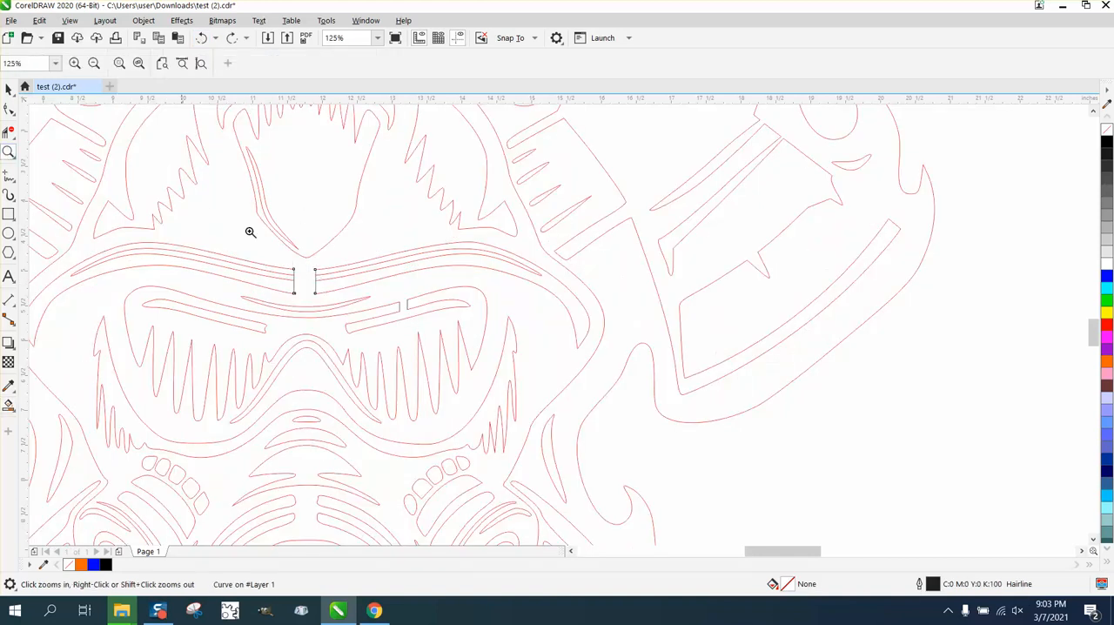
pyautogui.moveTo(258, 264); pyautogui.dragTo(394, 314)
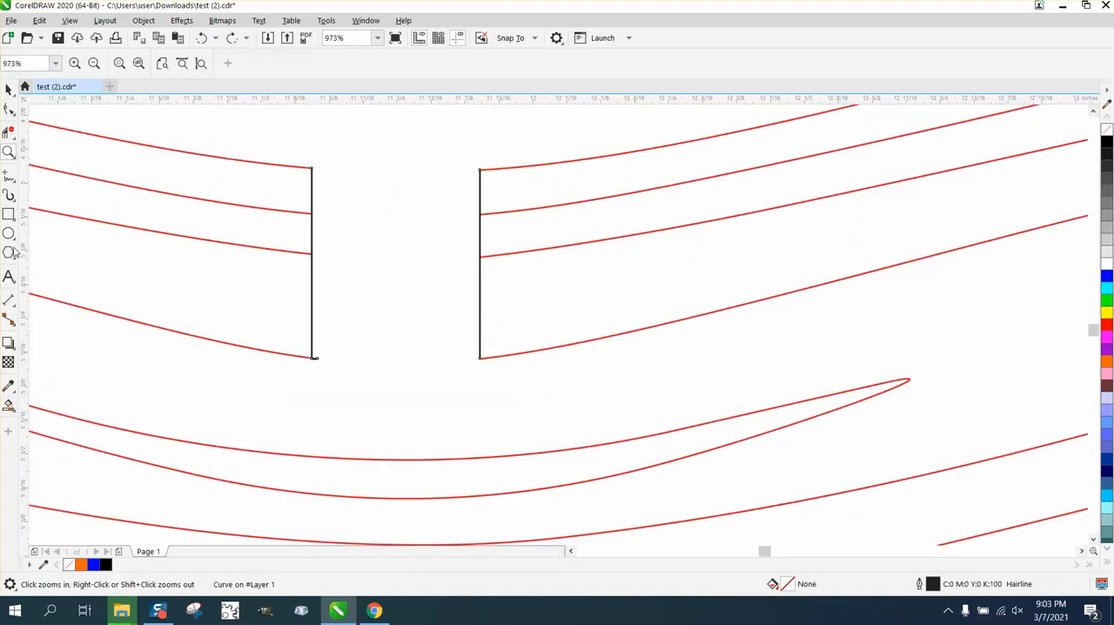
pyautogui.click(8, 130)
pyautogui.click(313, 234)
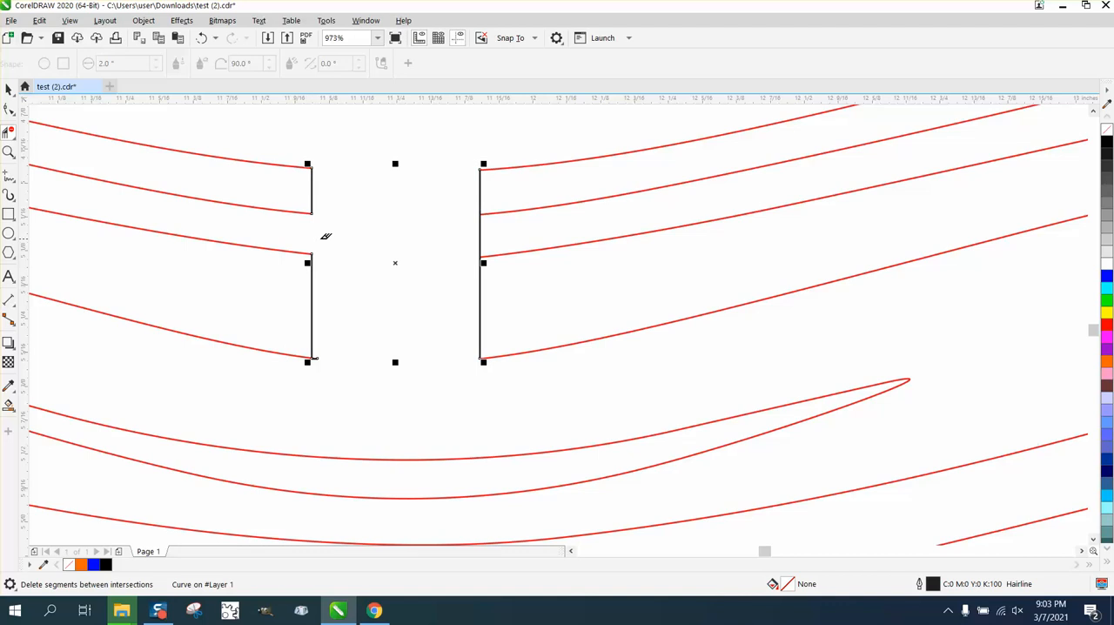
pyautogui.click(482, 232)
# - Fill the connected region of the firefighter mask and axes line art with black using Smart Fill
pyautogui.scroll(-7, 398, 252)
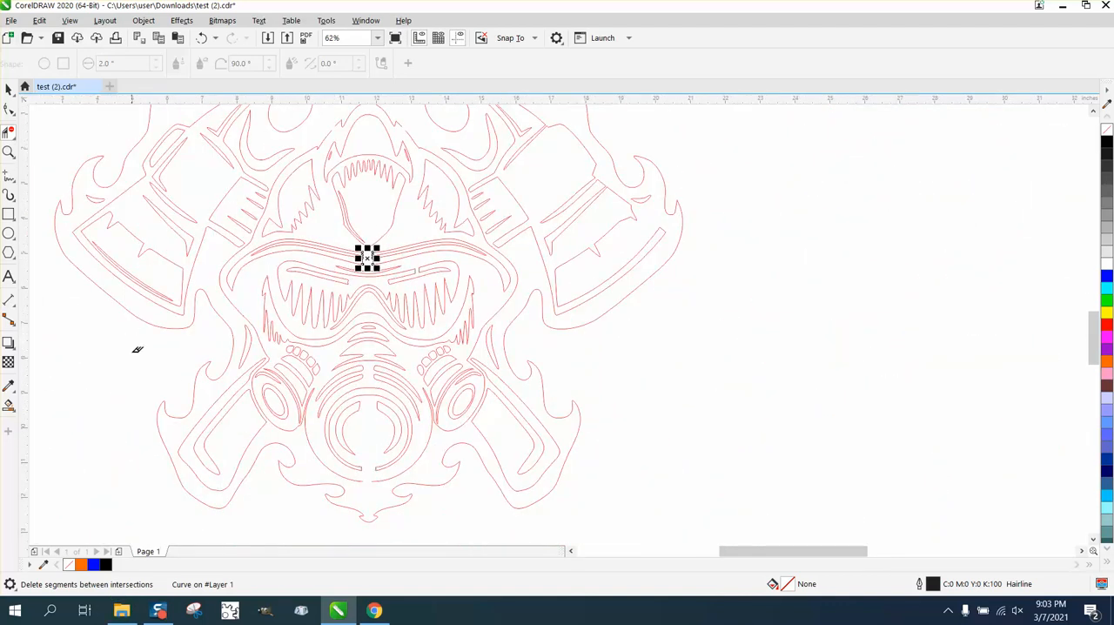
pyautogui.click(9, 405)
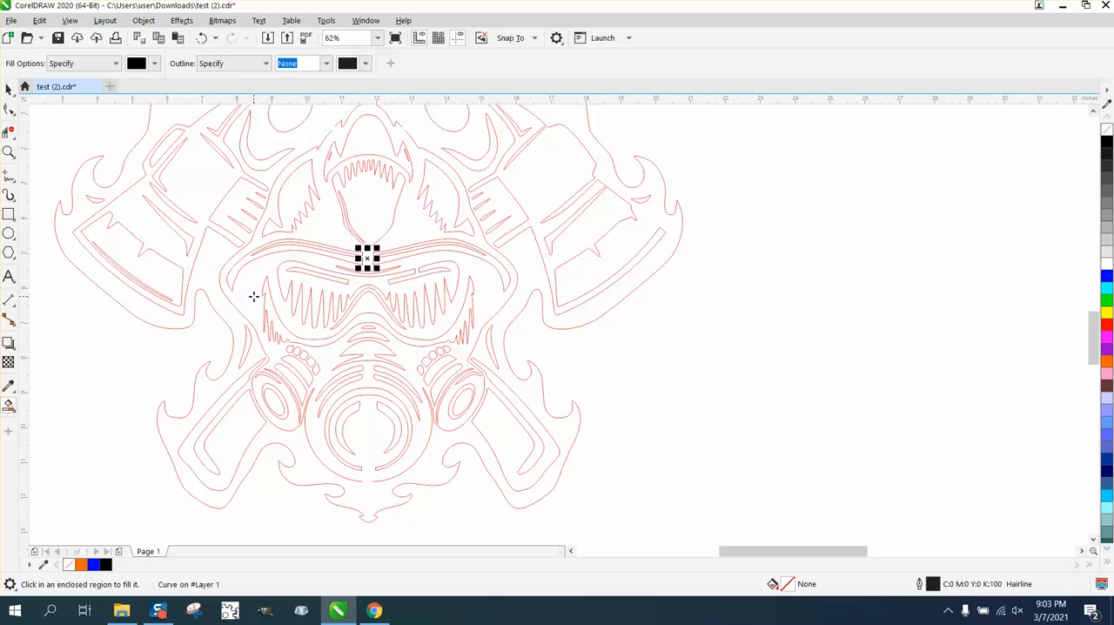
pyautogui.click(254, 296)
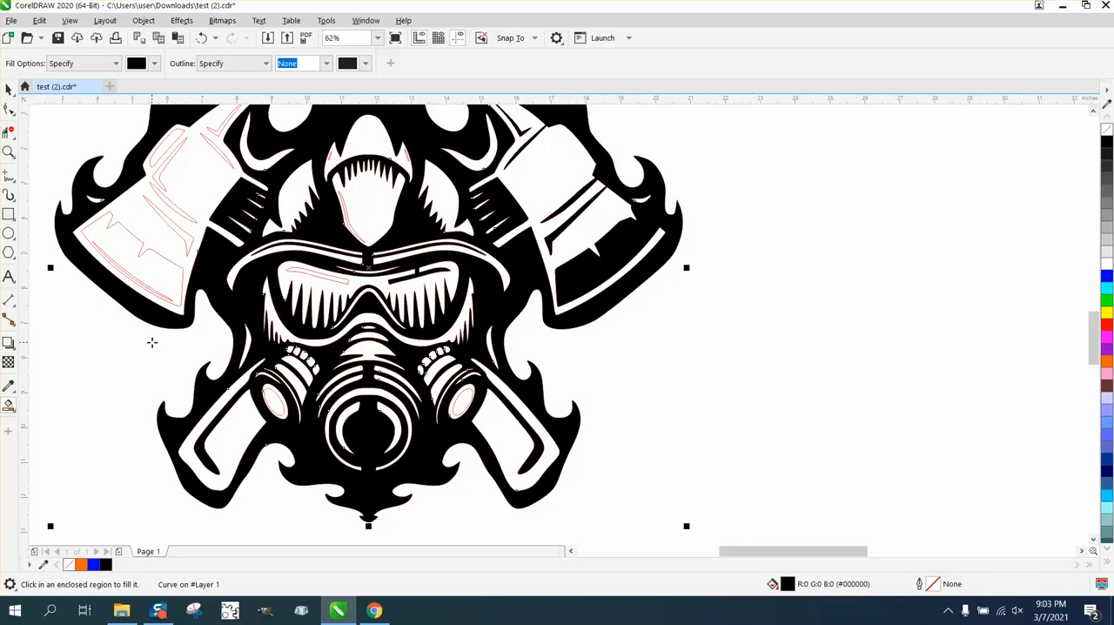
# - Move the filled design off the line art to about X 26.2, Y -16.2 inches, and give it no fill and a red outline
pyautogui.scroll(-1, 151, 342)
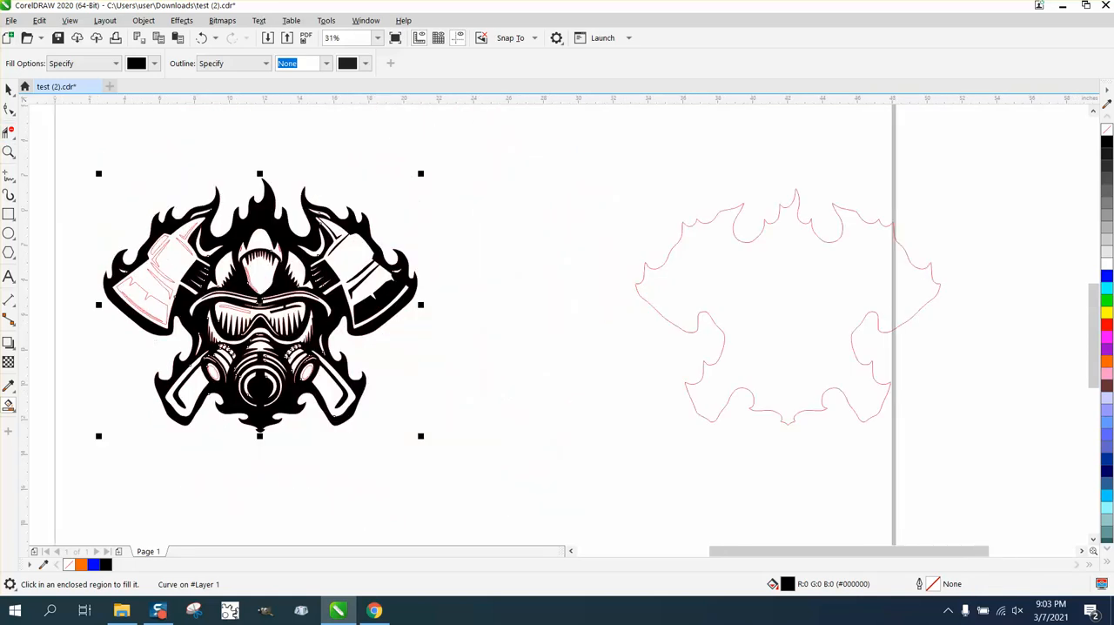
pyautogui.click(9, 88)
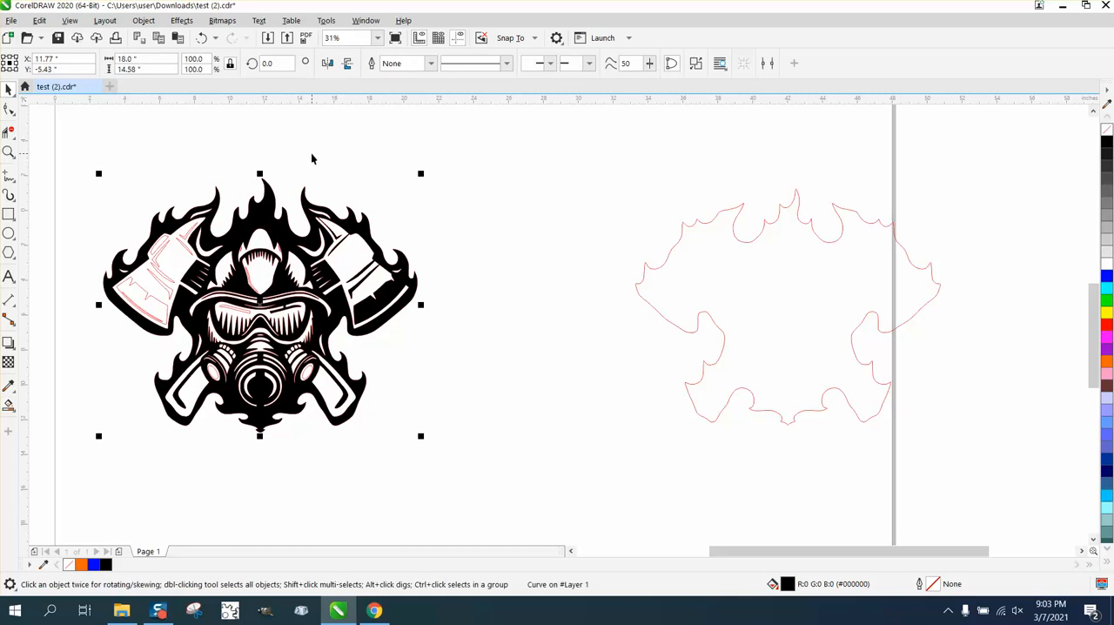
pyautogui.scroll(-1, 313, 158)
pyautogui.moveTo(341, 197); pyautogui.dragTo(481, 293)
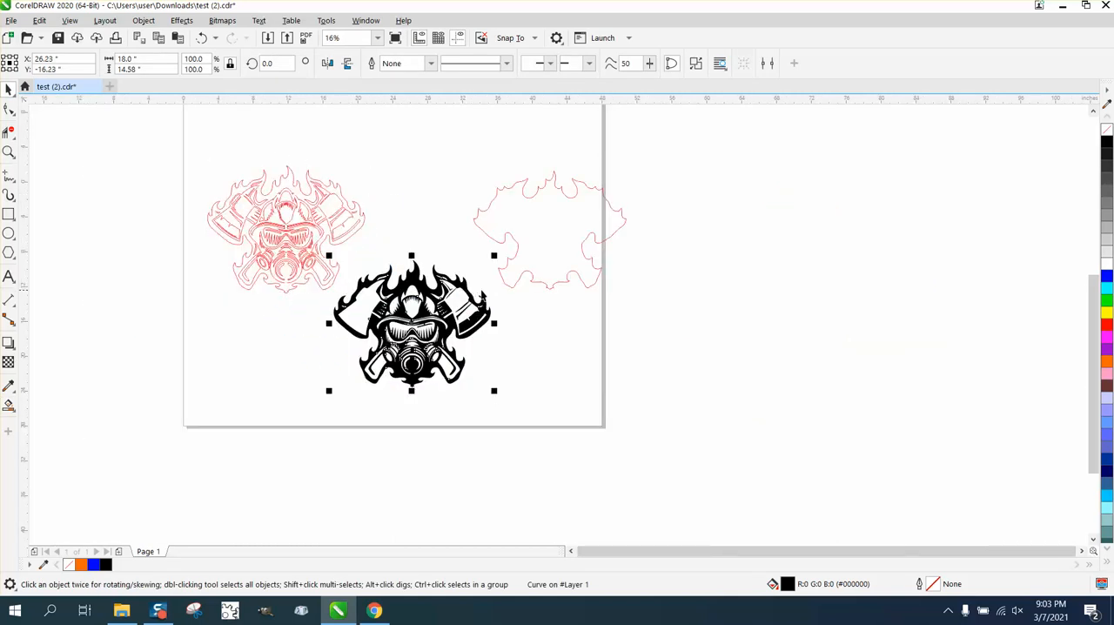
pyautogui.click(1106, 130)
pyautogui.rightClick(1107, 323)
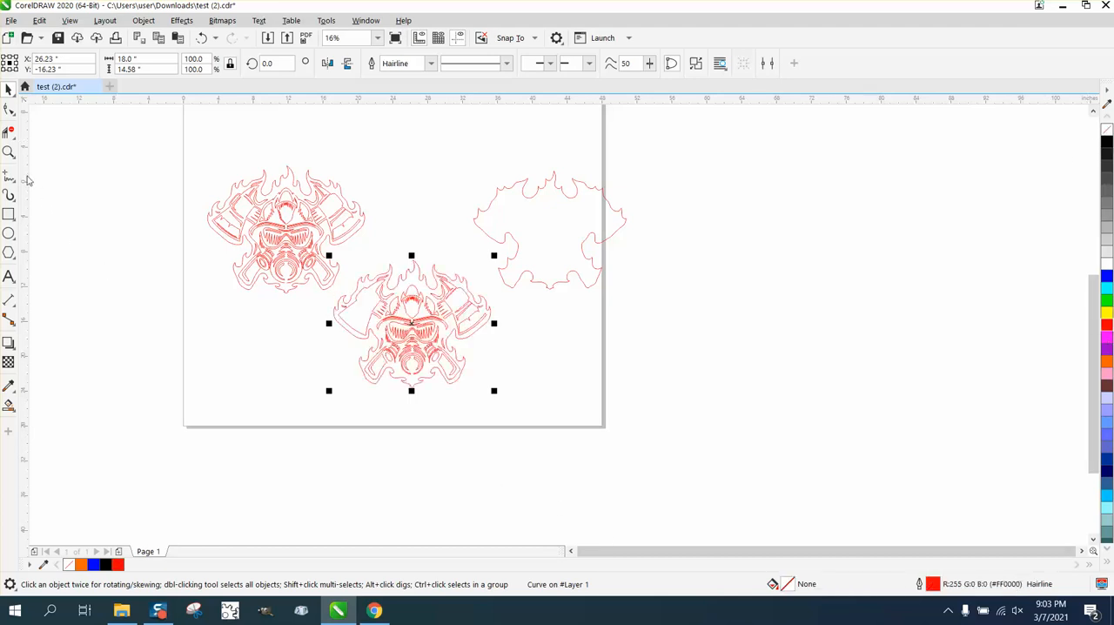
# - Check the extracted outline design's bridges and fill its connected region with black using Smart Fill
pyautogui.click(9, 152)
pyautogui.moveTo(357, 272); pyautogui.dragTo(537, 379)
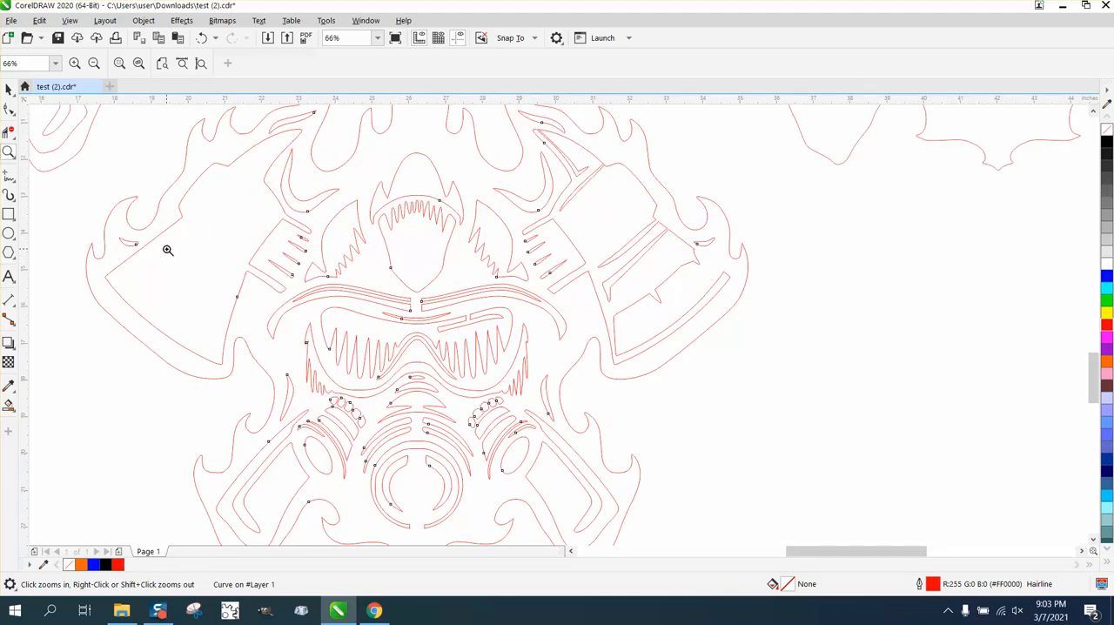
pyautogui.rightClick(424, 426)
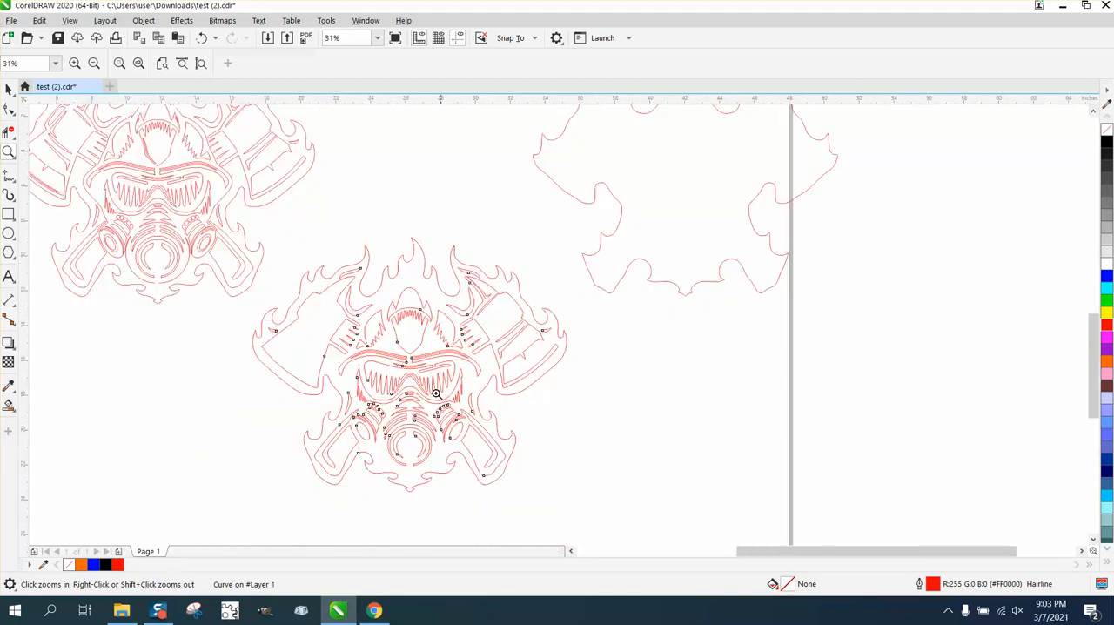
pyautogui.click(8, 405)
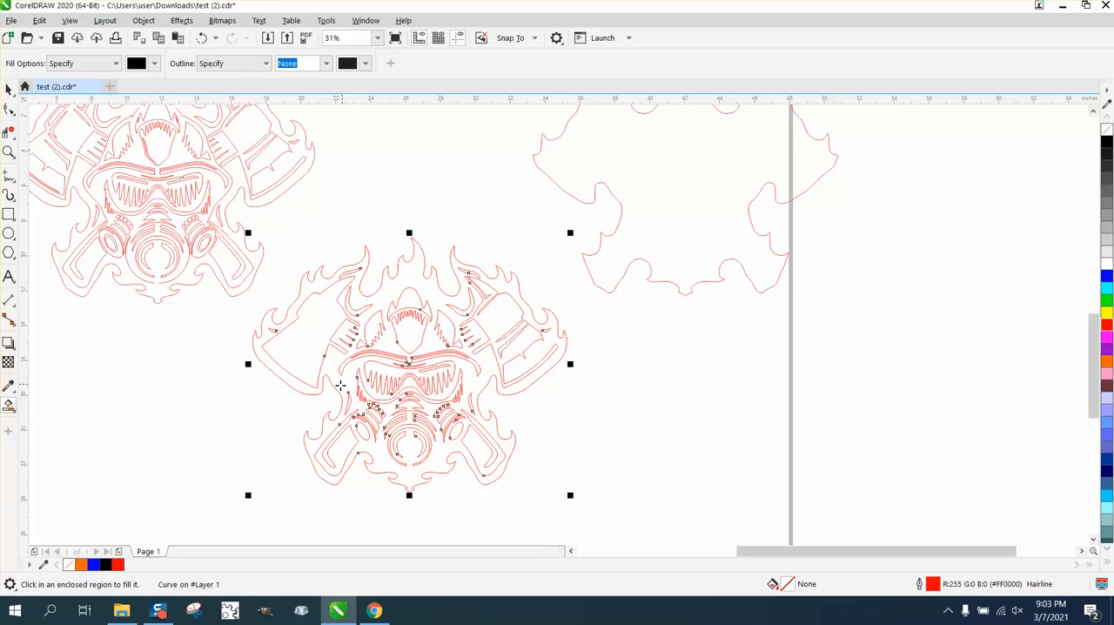
pyautogui.click(341, 385)
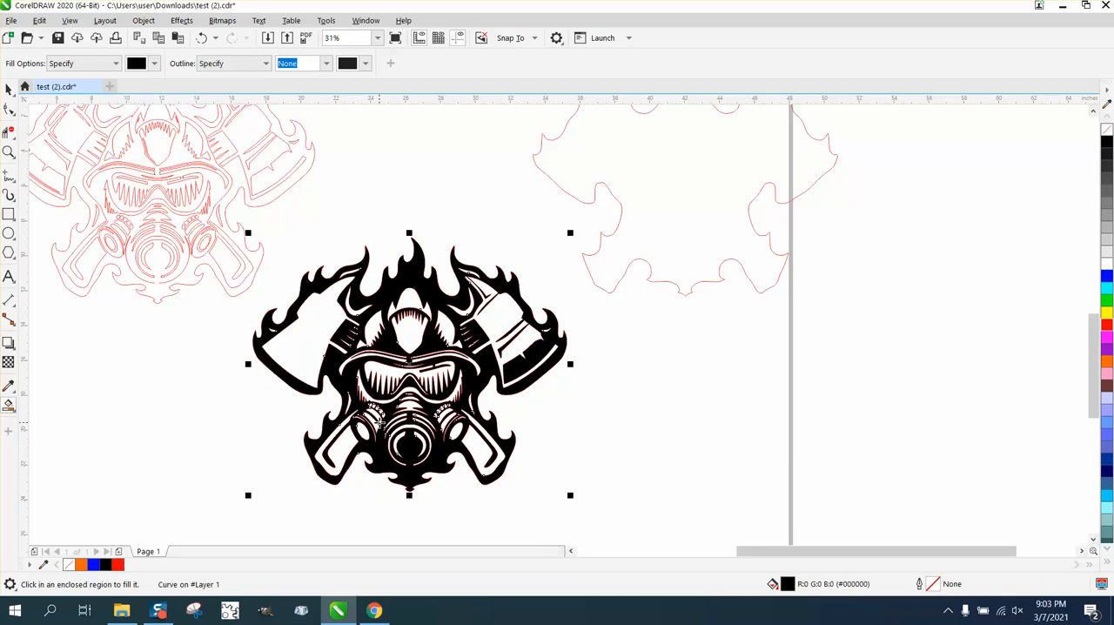